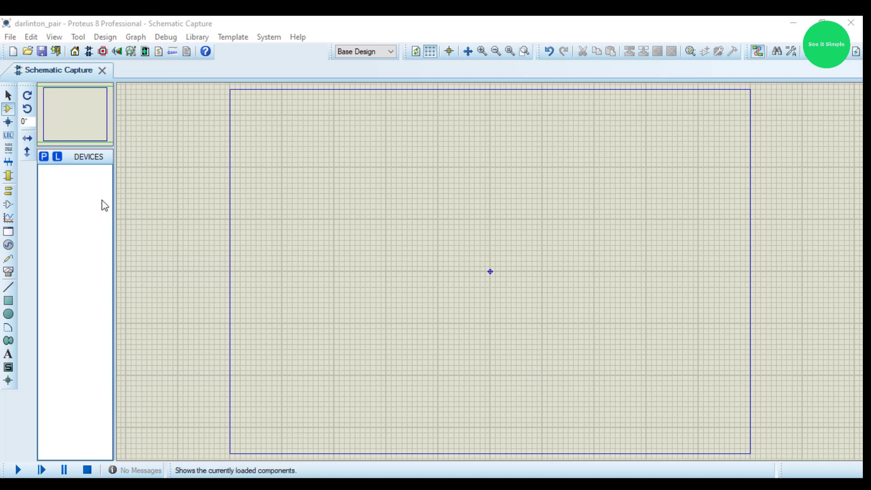
Step: Add the BC547 transistor from the BIPOLAR library to the devices and place one just below the sheet's centre
{"action": "left_click", "coordinate": [43, 161]}
{"action": "left_click", "coordinate": [44, 161]}
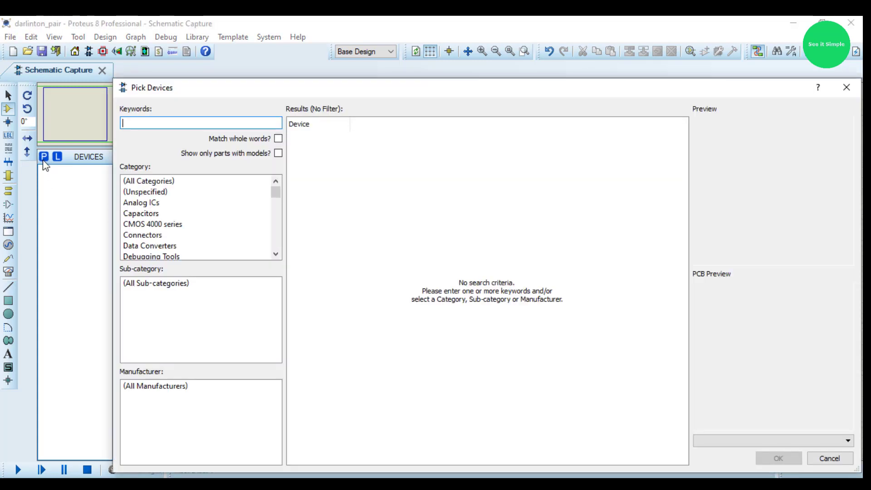
{"action": "type", "text": "BC"}
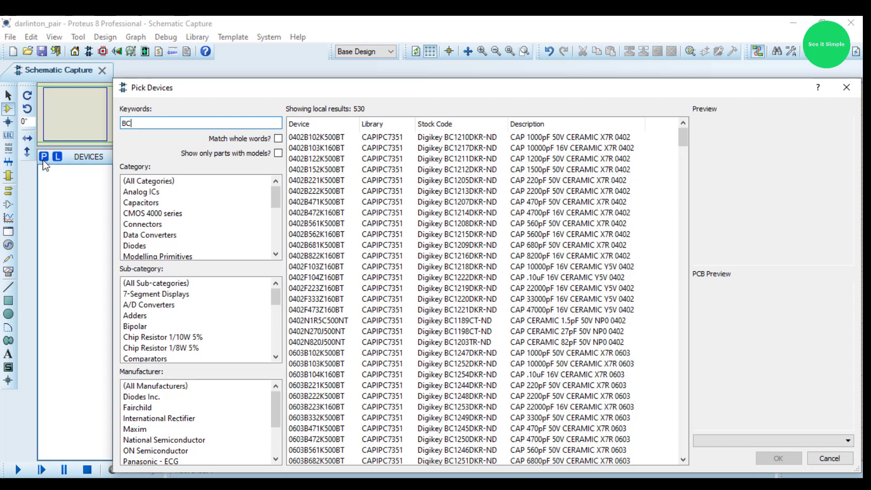
{"action": "type", "text": "547"}
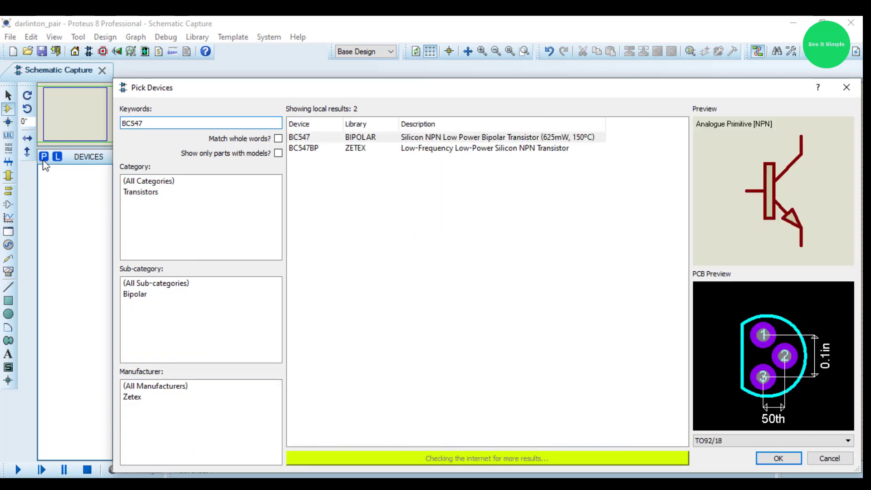
{"action": "left_click", "coordinate": [330, 138]}
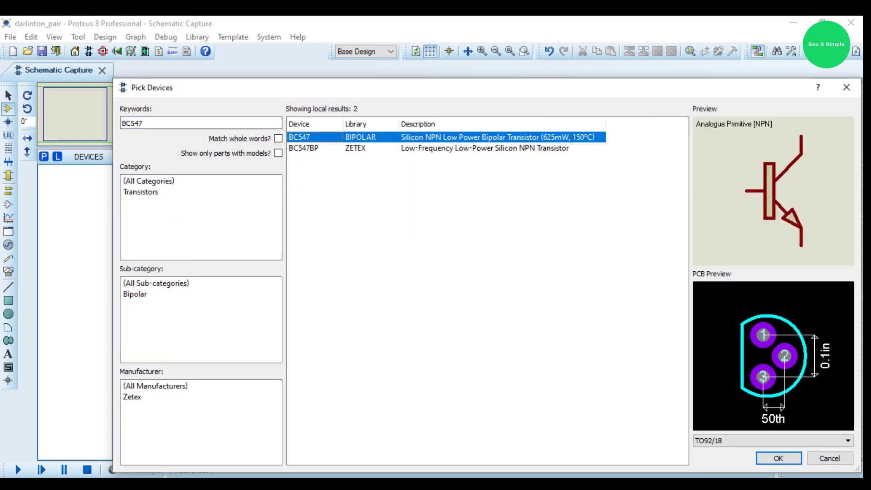
{"action": "left_click", "coordinate": [773, 459]}
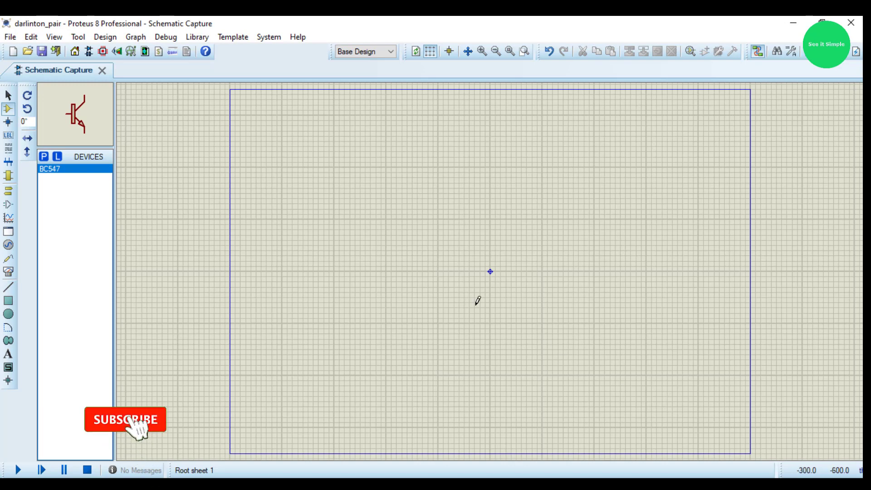
{"action": "left_click", "coordinate": [476, 299]}
{"action": "left_click", "coordinate": [492, 302]}
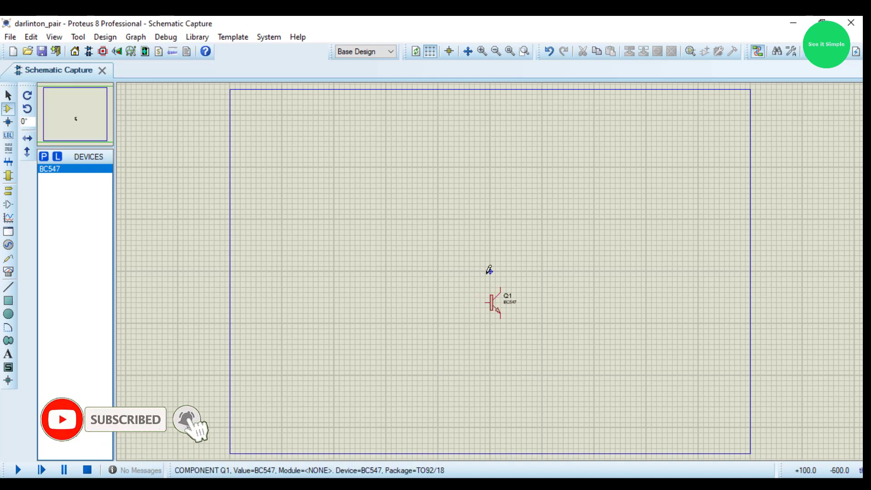
Step: Place a second BC547 up and to the left of the first, and wire its emitter to the first transistor's base
{"action": "left_click", "coordinate": [482, 51]}
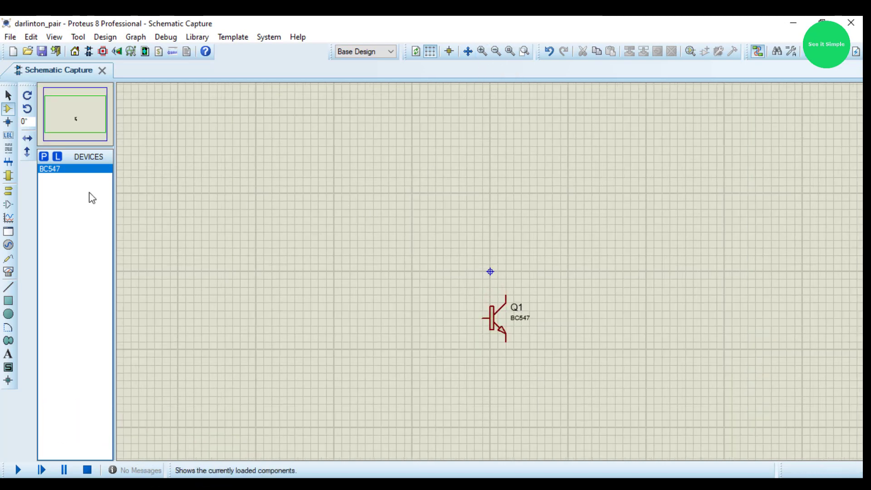
{"action": "left_click", "coordinate": [58, 173]}
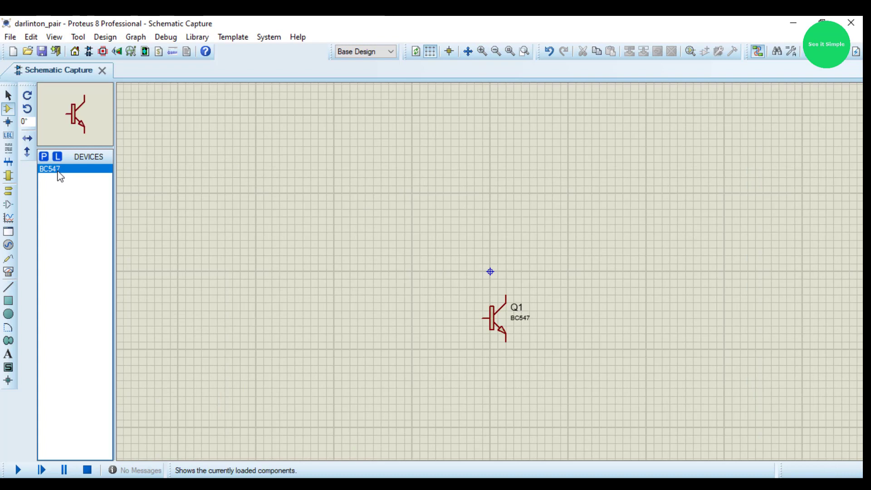
{"action": "left_click", "coordinate": [424, 256]}
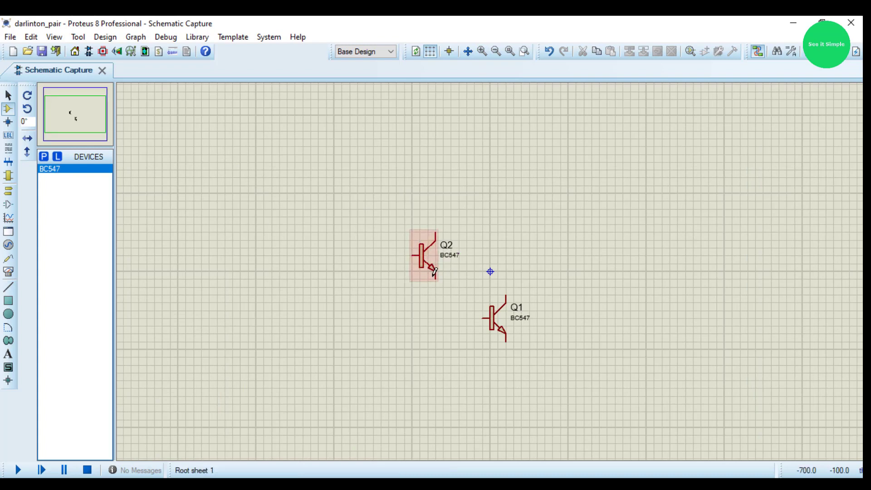
{"action": "left_click", "coordinate": [436, 272]}
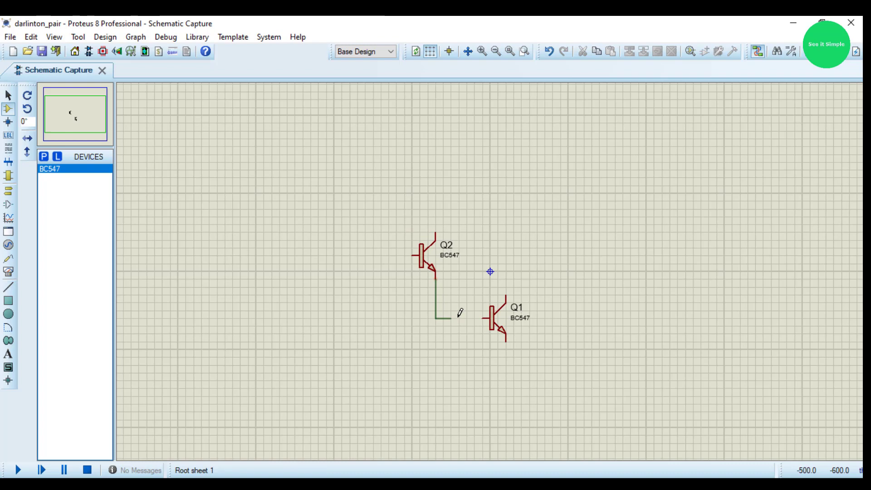
{"action": "left_click", "coordinate": [480, 318]}
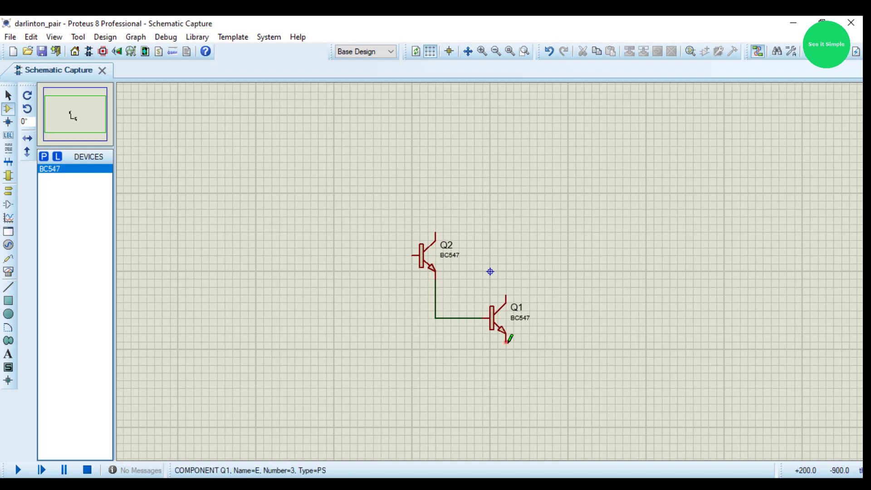
Step: Place a ground terminal directly below transistor Q1 and wire Q1's emitter to it
{"action": "left_click", "coordinate": [8, 176]}
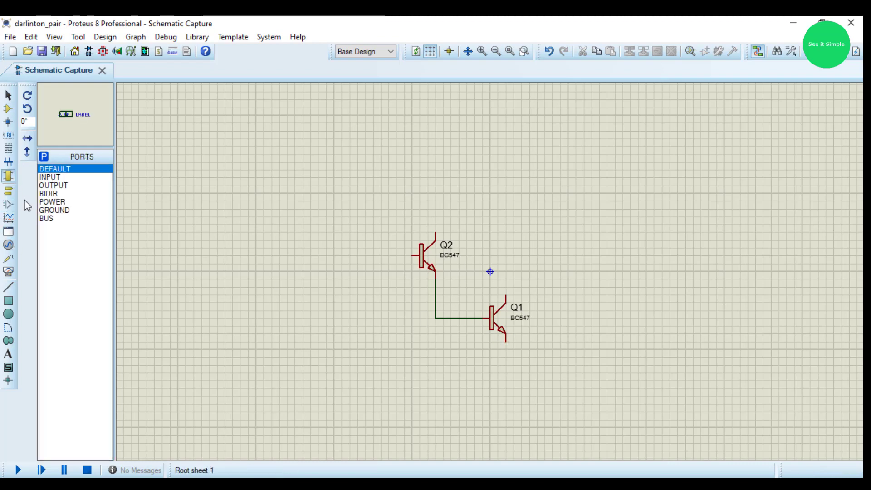
{"action": "left_click", "coordinate": [54, 210]}
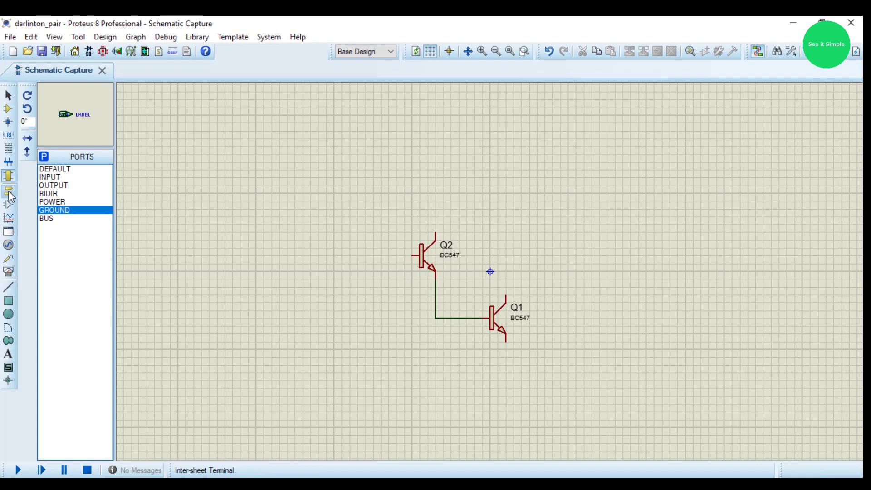
{"action": "left_click", "coordinate": [8, 191]}
{"action": "left_click", "coordinate": [63, 210]}
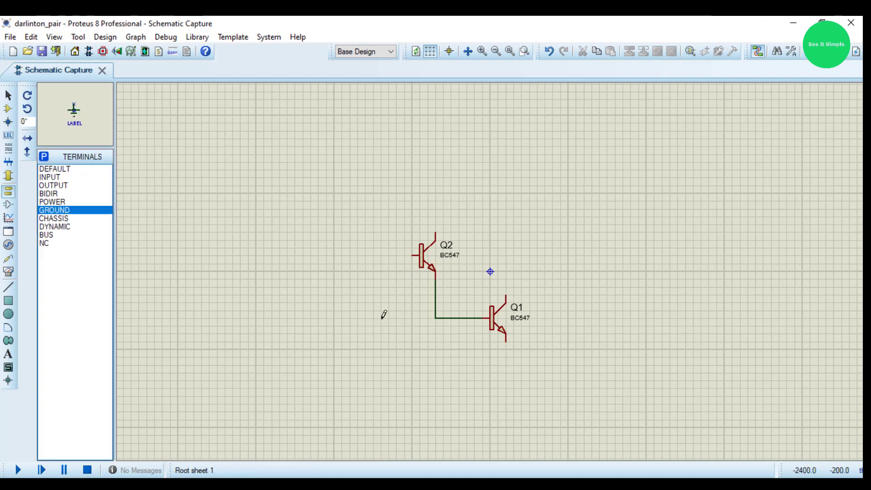
{"action": "left_click", "coordinate": [505, 383]}
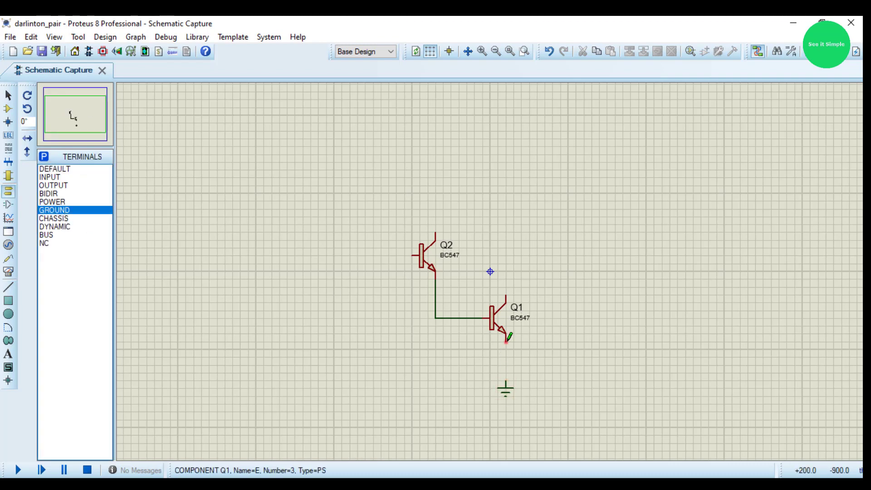
{"action": "left_click", "coordinate": [505, 341]}
{"action": "left_click", "coordinate": [505, 381]}
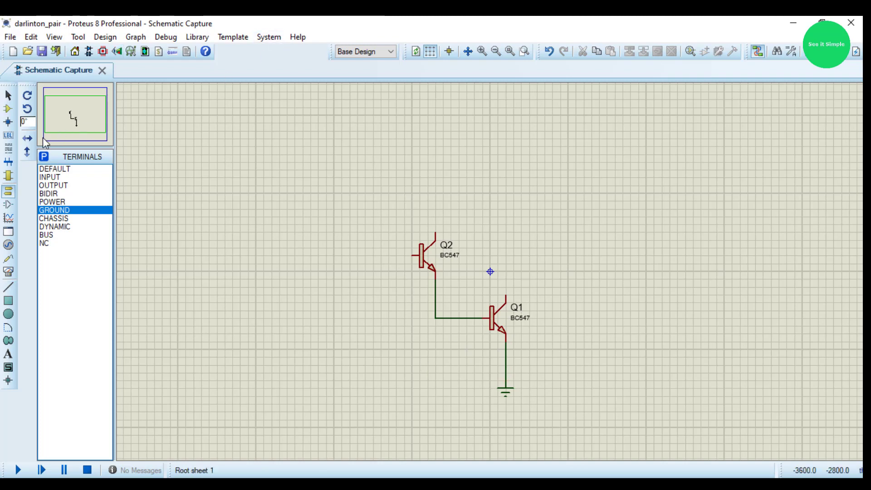
Step: Find the active LED models with the keywords "led active" and add LED-GREEN to the devices
{"action": "left_click", "coordinate": [7, 110]}
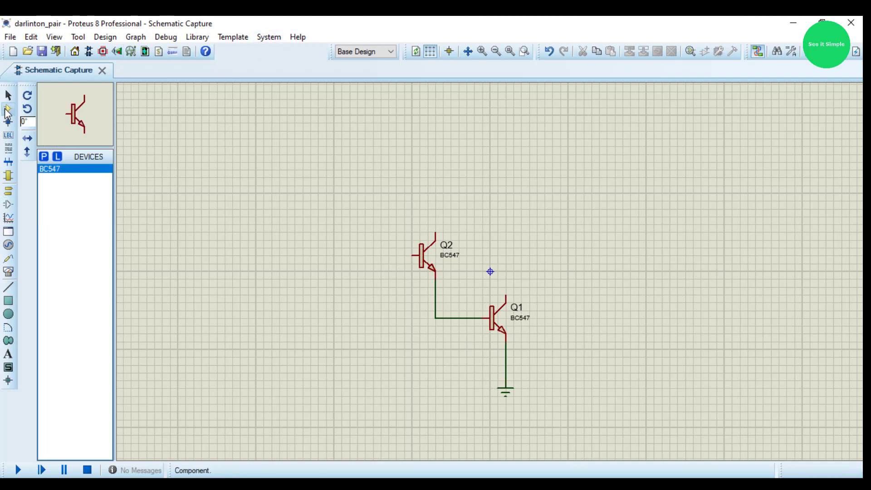
{"action": "left_click", "coordinate": [44, 156]}
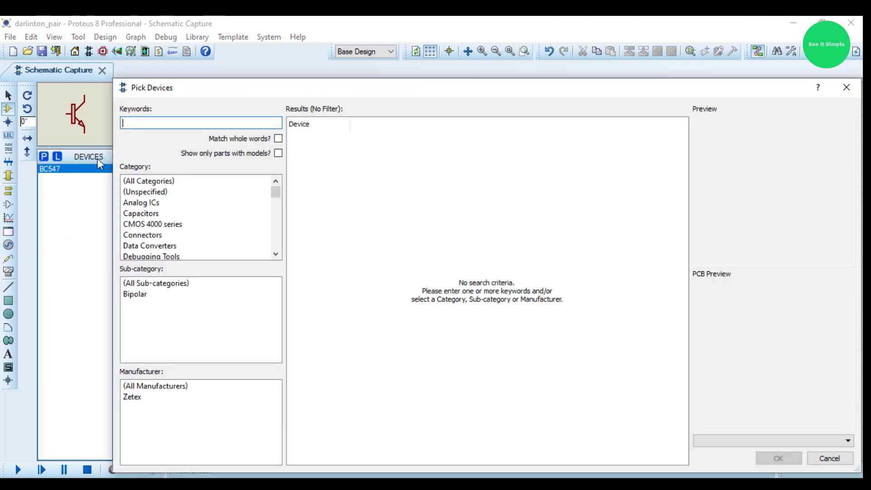
{"action": "type", "text": "led "}
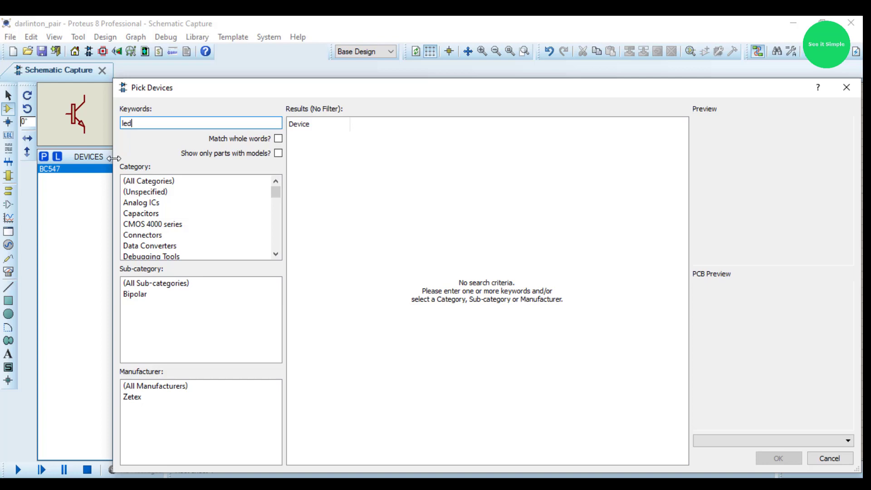
{"action": "type", "text": "ac"}
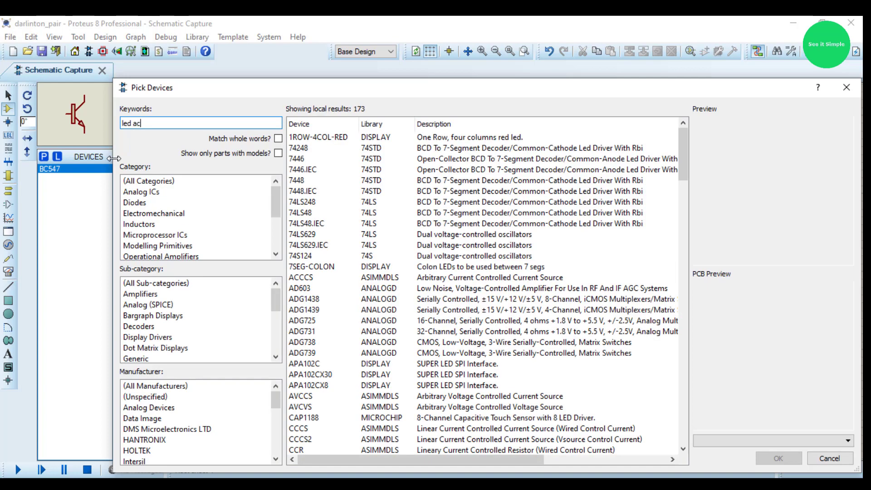
{"action": "type", "text": "tive"}
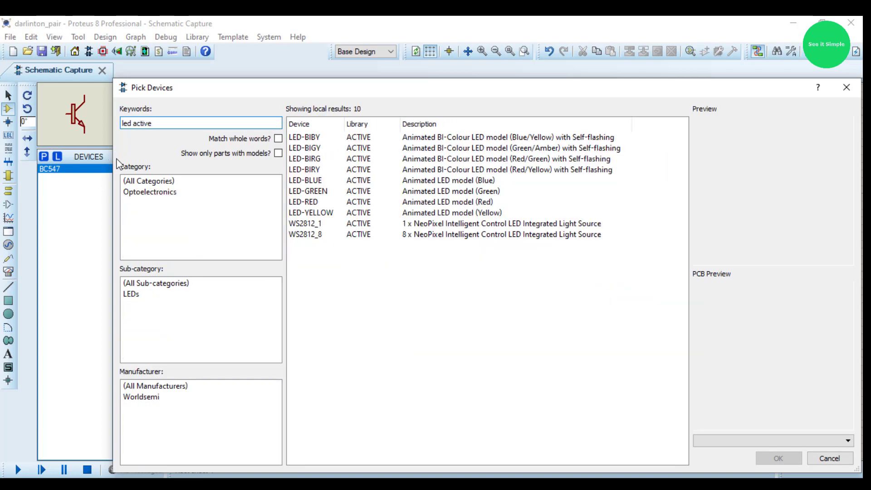
{"action": "left_click", "coordinate": [326, 191]}
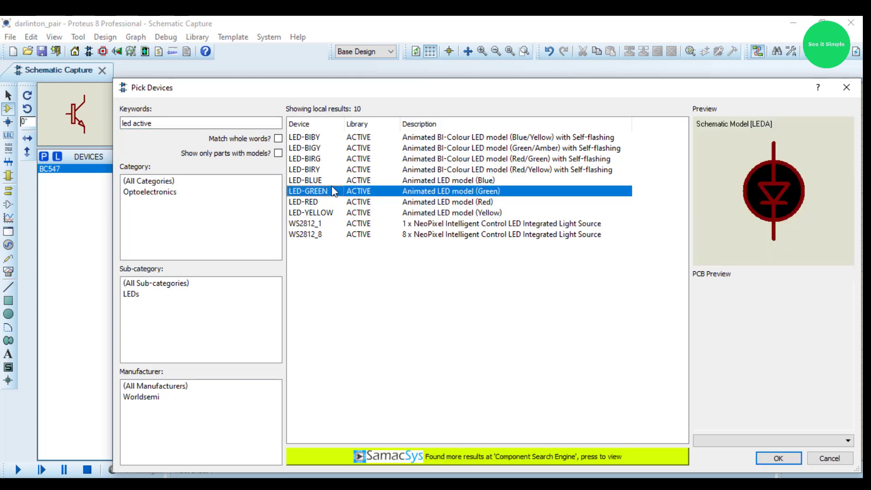
{"action": "left_click", "coordinate": [778, 458]}
Step: Place the green LED above transistor Q1 and wire its cathode to Q1's collector
{"action": "left_click", "coordinate": [499, 177]}
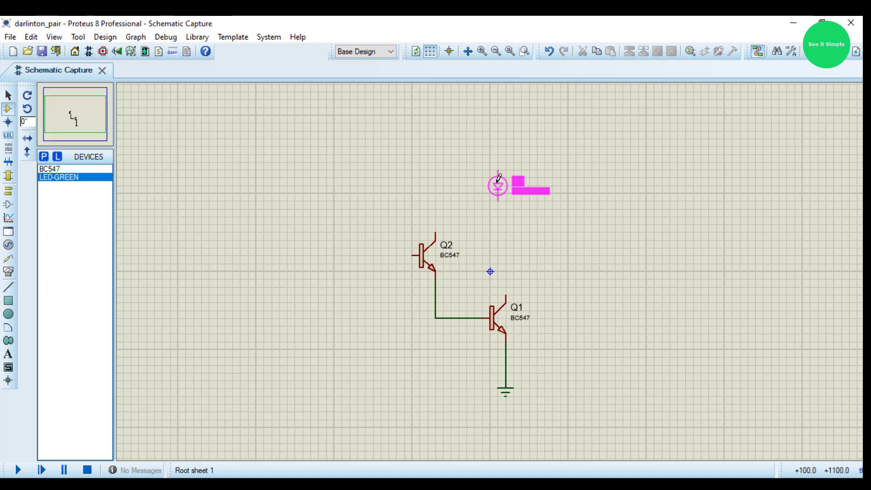
{"action": "left_click", "coordinate": [513, 186]}
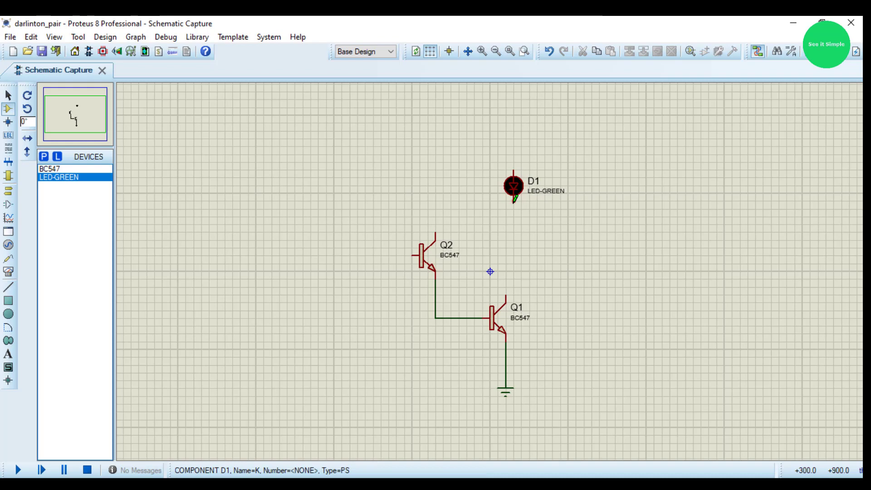
{"action": "left_click", "coordinate": [514, 202]}
{"action": "left_click", "coordinate": [506, 295]}
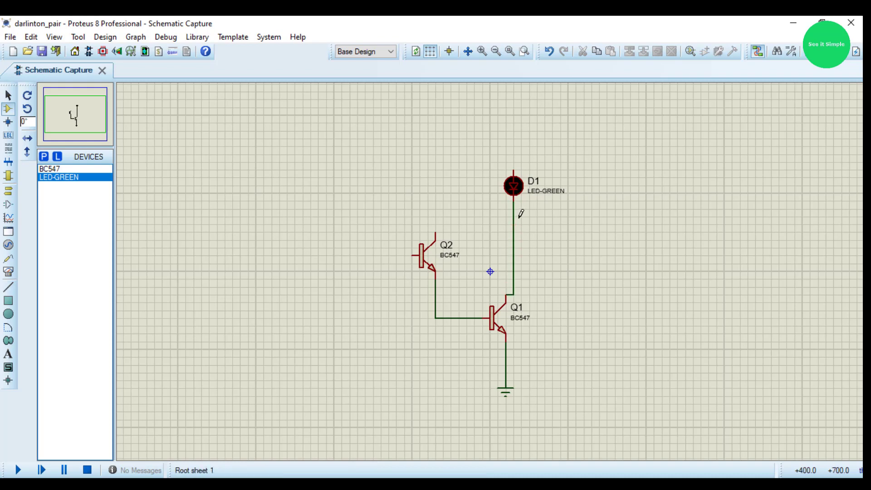
Step: Move the green LED slightly down, closer to transistor Q1
{"action": "right_click", "coordinate": [522, 179]}
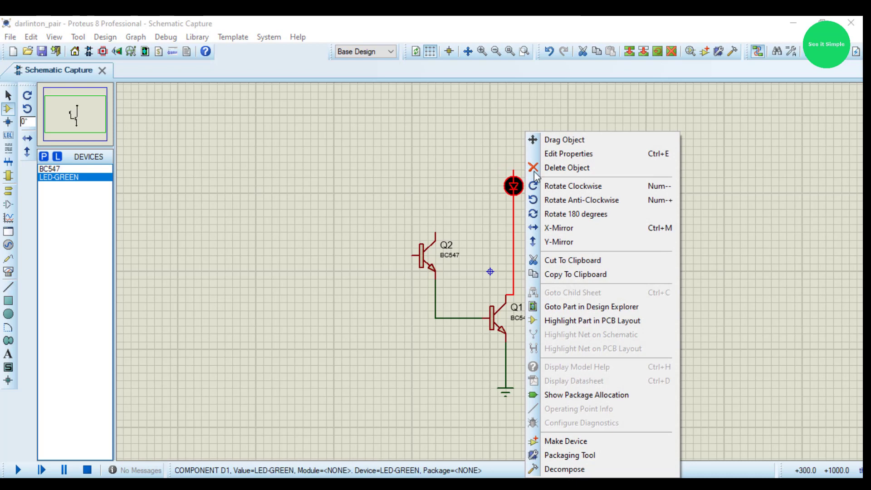
{"action": "left_click", "coordinate": [564, 139]}
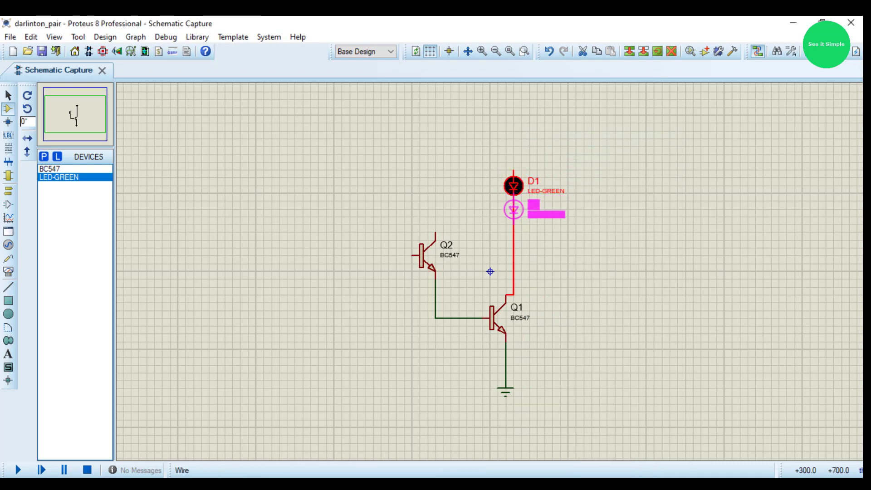
{"action": "left_click", "coordinate": [515, 210]}
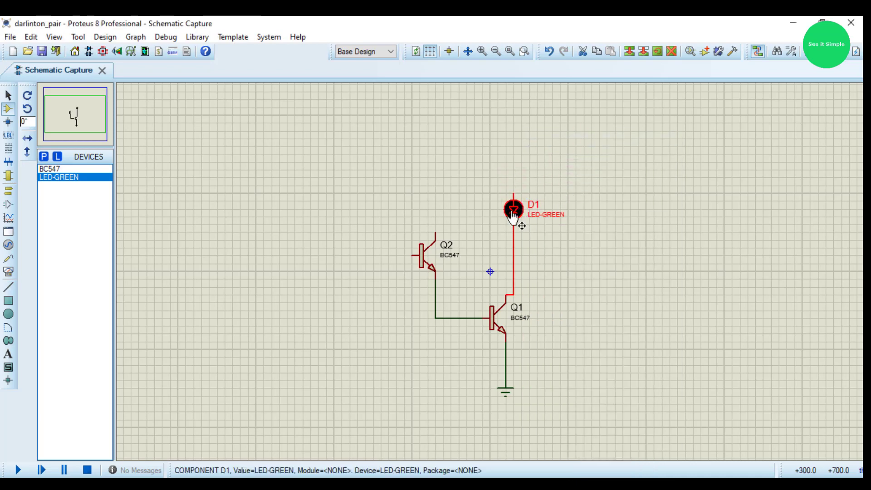
Step: Find the generic resistor with the keyword "res" and add RES from the DEVICE library to the devices
{"action": "left_click", "coordinate": [45, 156]}
{"action": "type", "text": "re"}
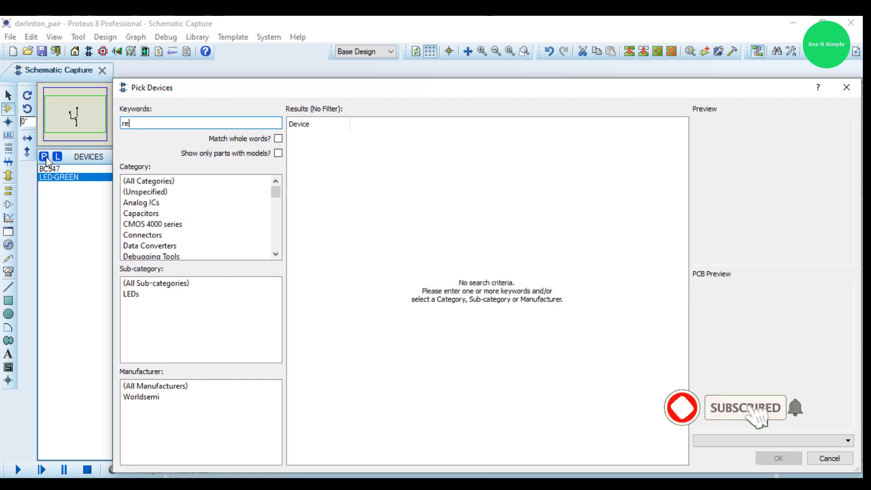
{"action": "type", "text": "s"}
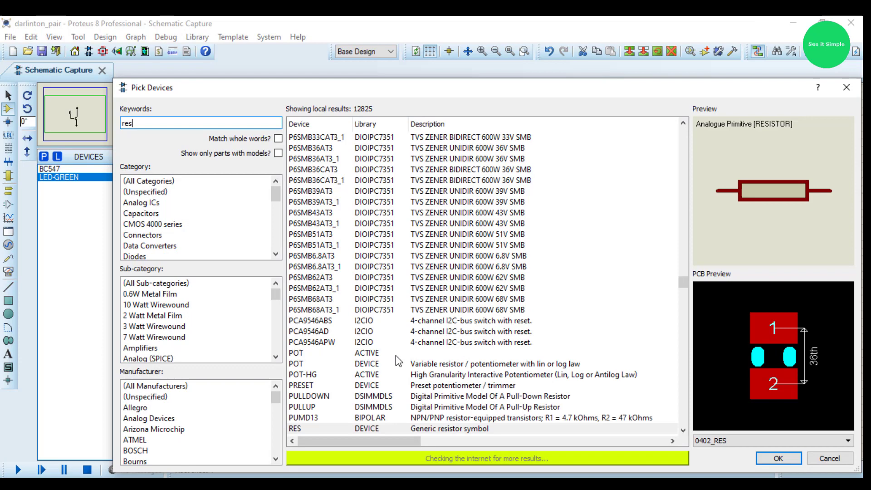
{"action": "left_click", "coordinate": [371, 427]}
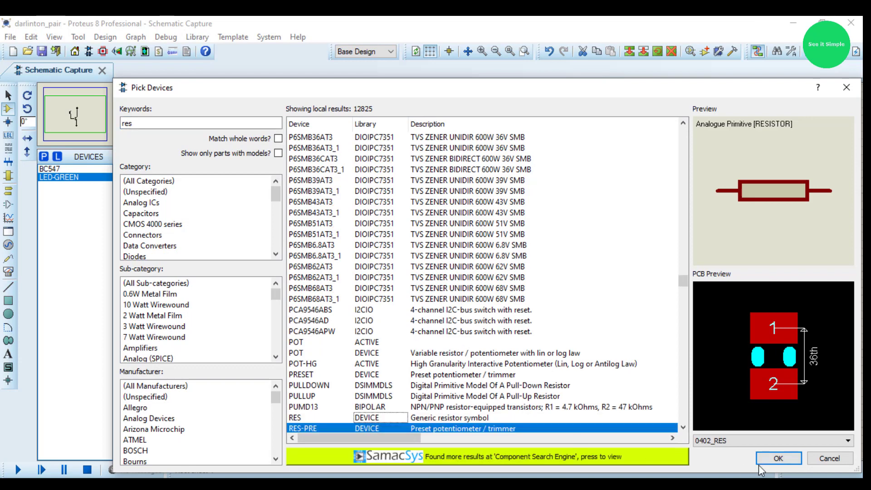
{"action": "left_click", "coordinate": [771, 458]}
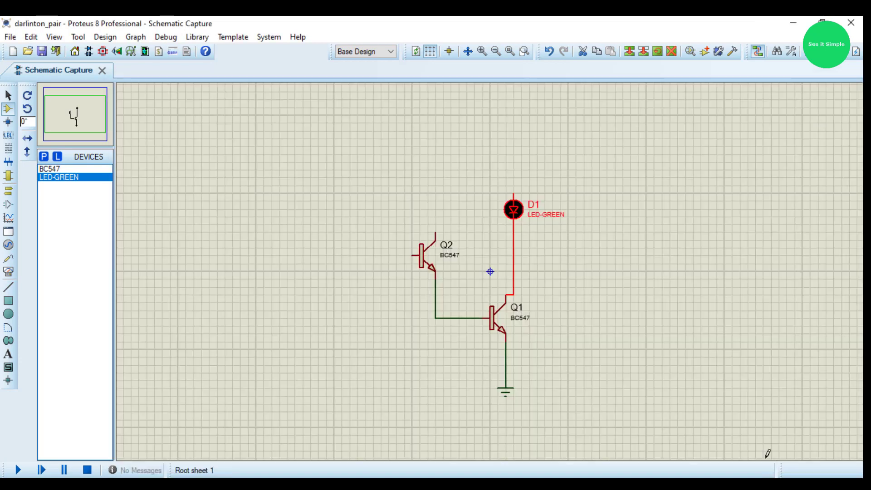
Step: Place a resistor above the green LED and rotate it clockwise so it stands vertically
{"action": "left_click", "coordinate": [522, 145]}
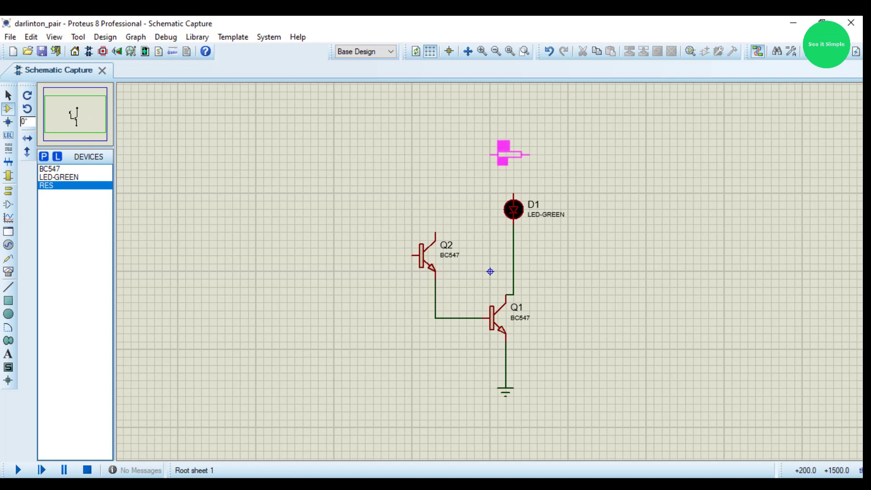
{"action": "left_click", "coordinate": [508, 154]}
{"action": "right_click", "coordinate": [511, 155]}
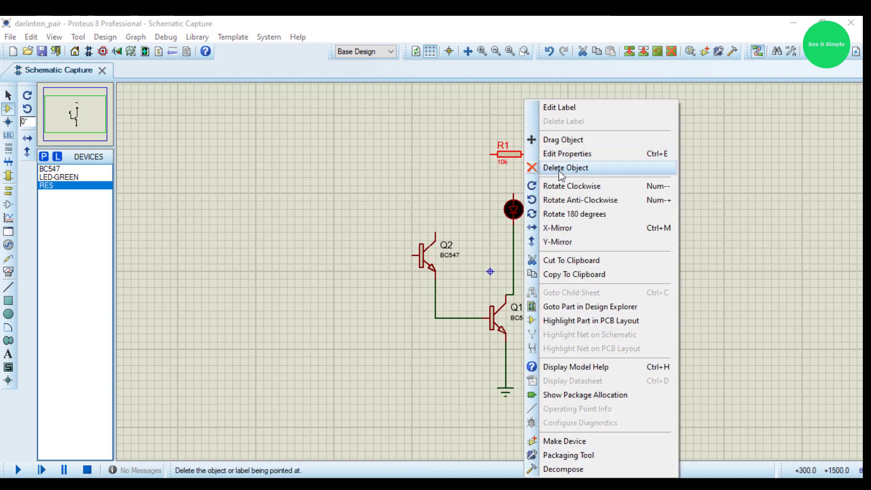
{"action": "left_click", "coordinate": [563, 186]}
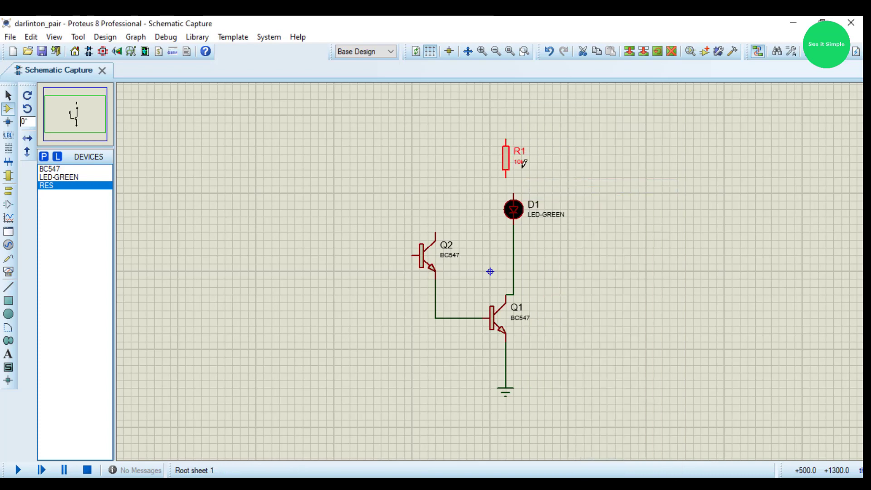
Step: Move resistor R1 to line up directly above the green LED and connect its lower end to the LED's anode
{"action": "right_click", "coordinate": [507, 171]}
{"action": "left_click", "coordinate": [556, 140]}
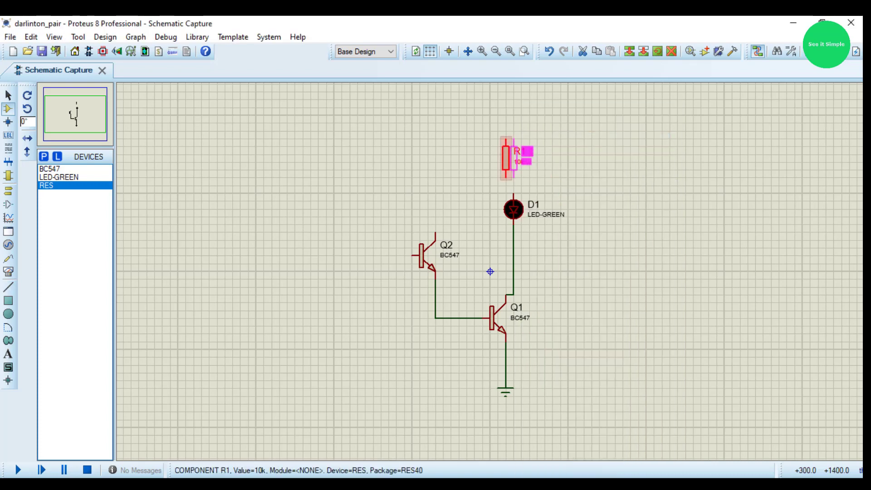
{"action": "left_click", "coordinate": [514, 159]}
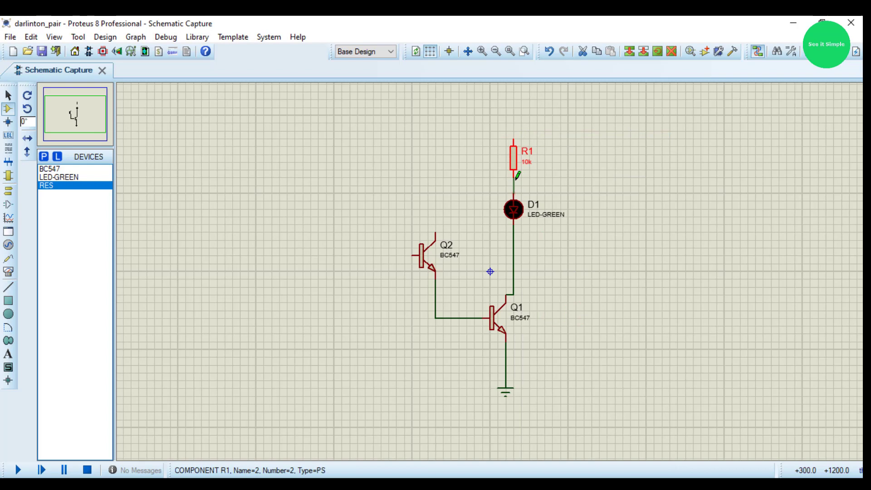
{"action": "right_click", "coordinate": [513, 173]}
{"action": "left_click", "coordinate": [556, 139]}
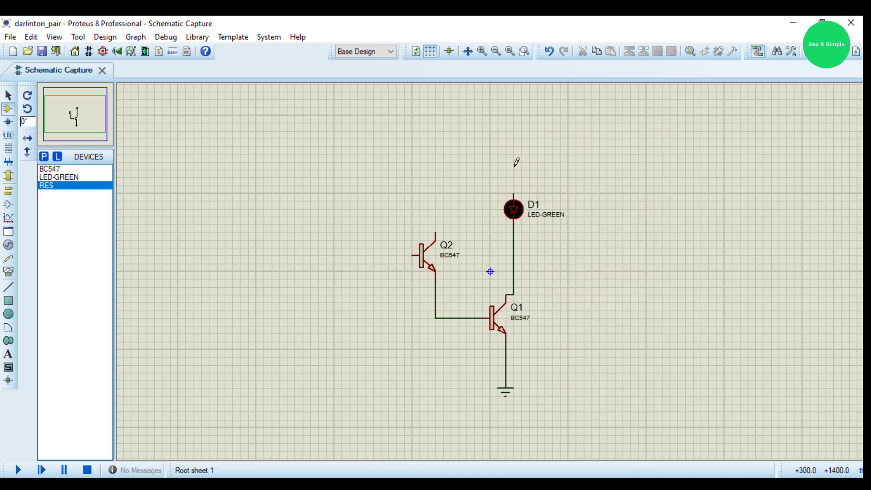
{"action": "key", "text": "KP_Add"}
{"action": "left_click", "coordinate": [524, 161]}
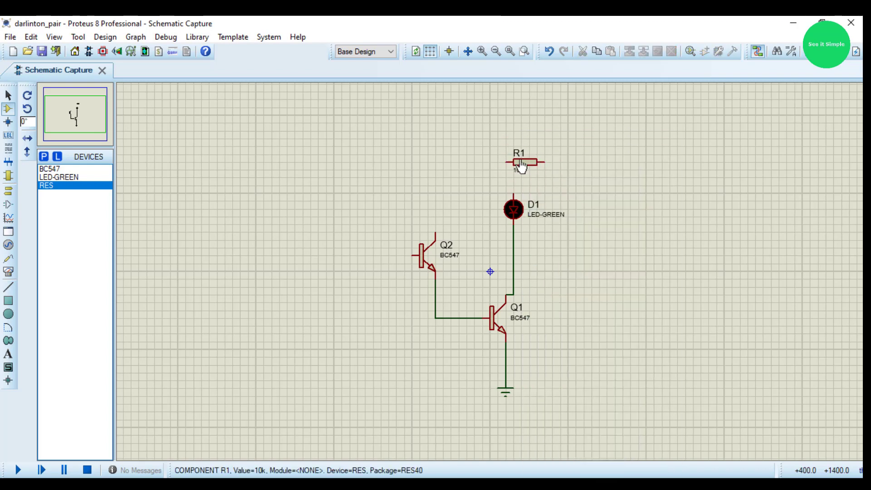
{"action": "key", "text": "ctrl+z"}
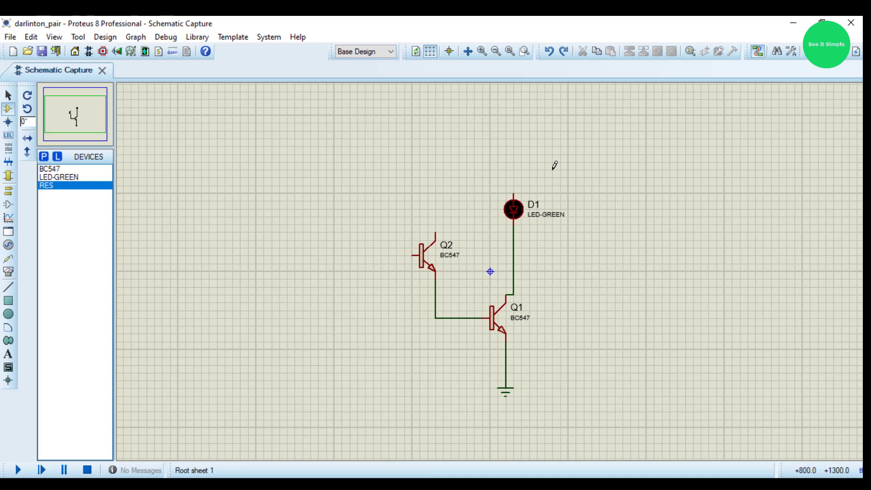
Step: Set the resistance of resistor R1 to 220
{"action": "right_click", "coordinate": [515, 169]}
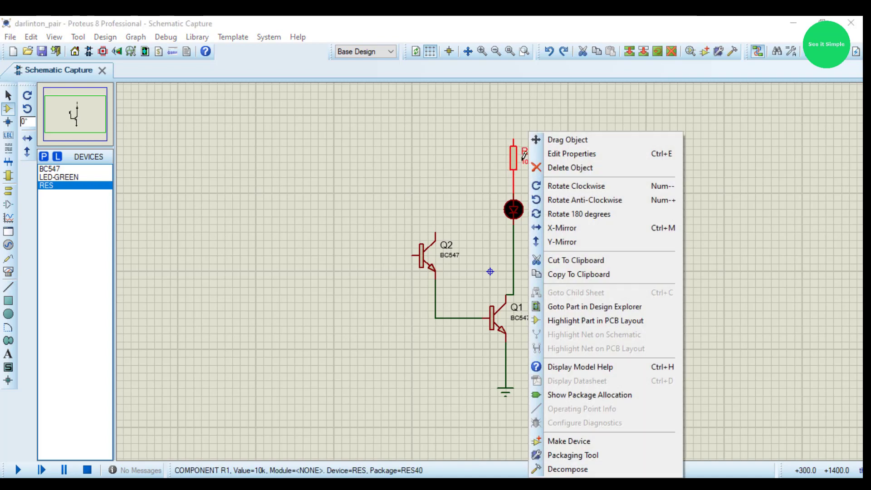
{"action": "left_click", "coordinate": [554, 156]}
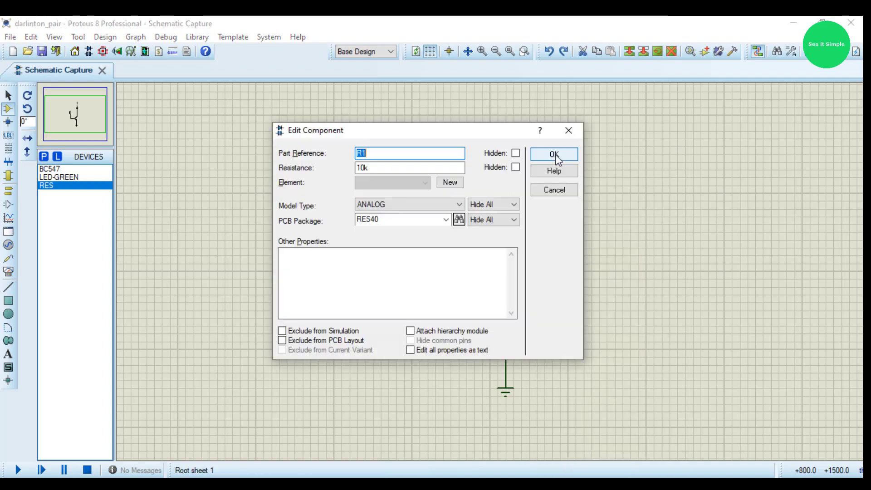
{"action": "left_click", "coordinate": [375, 168]}
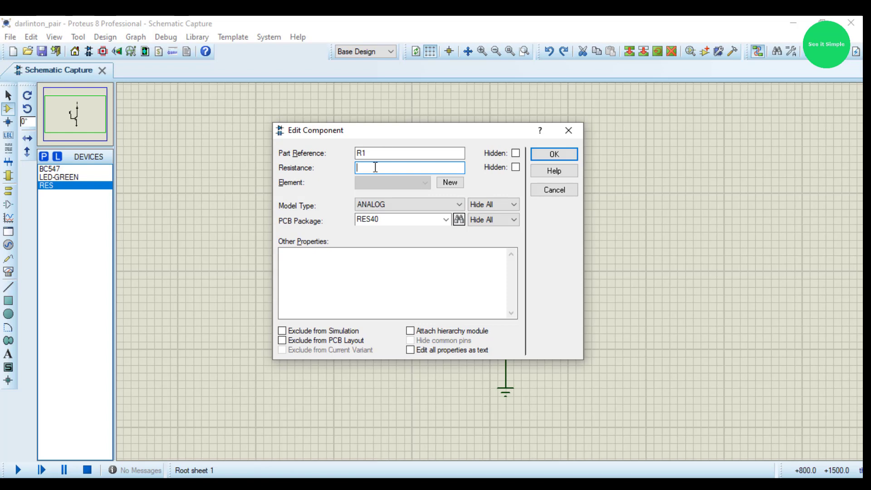
{"action": "type", "text": "220"}
{"action": "key", "text": "Return"}
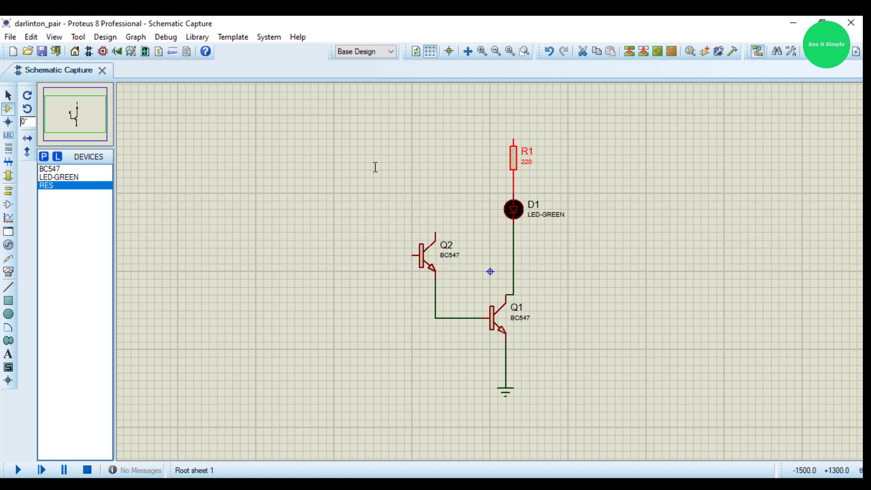
{"action": "left_click", "coordinate": [440, 175]}
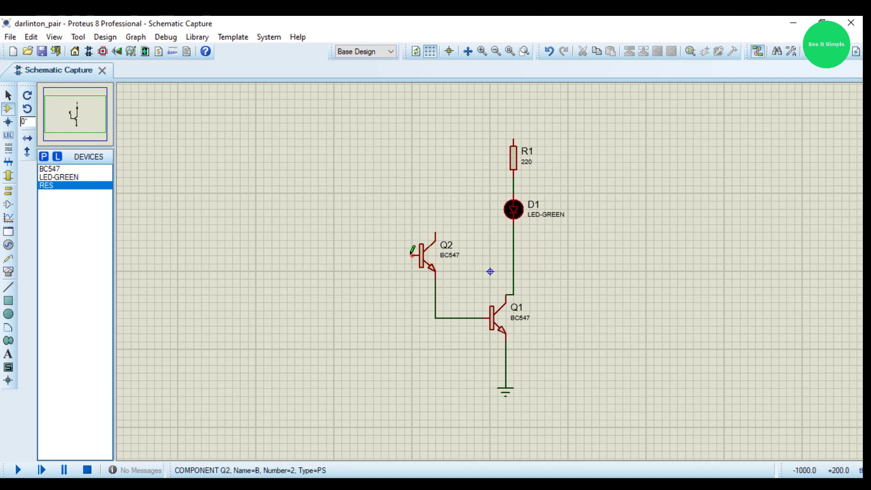
Step: Wire R1's upper end to Q2's base and Q2's collector to the line between the LED and Q1's collector
{"action": "left_click", "coordinate": [513, 139]}
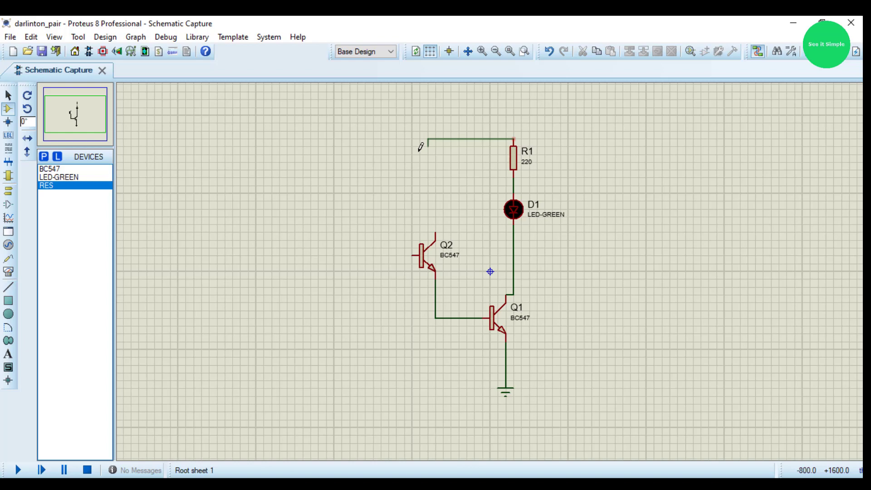
{"action": "left_click", "coordinate": [413, 255]}
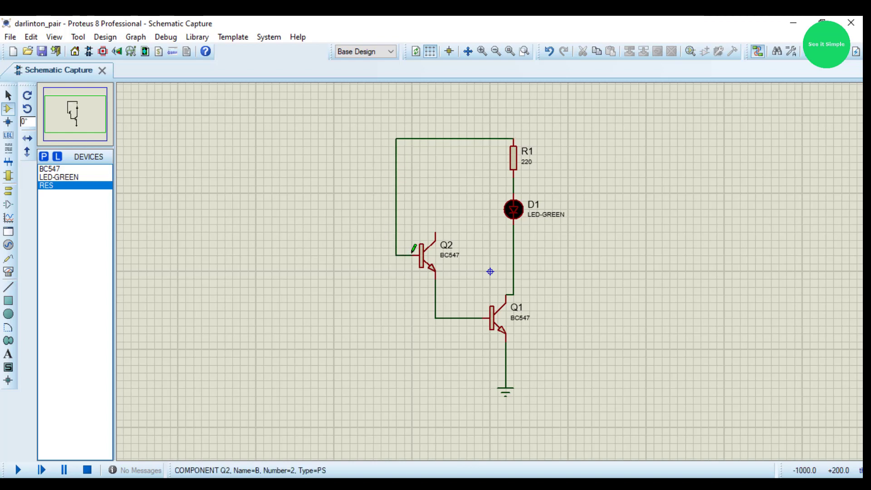
{"action": "left_click", "coordinate": [436, 231]}
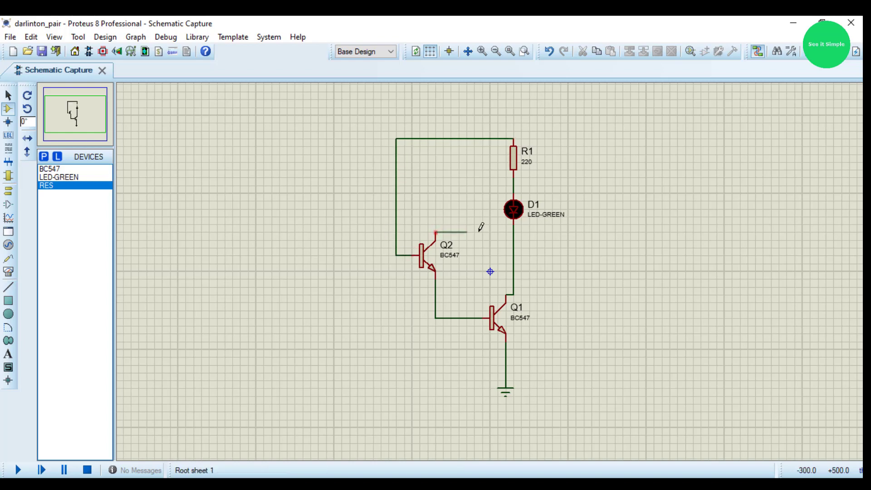
{"action": "left_click", "coordinate": [514, 231]}
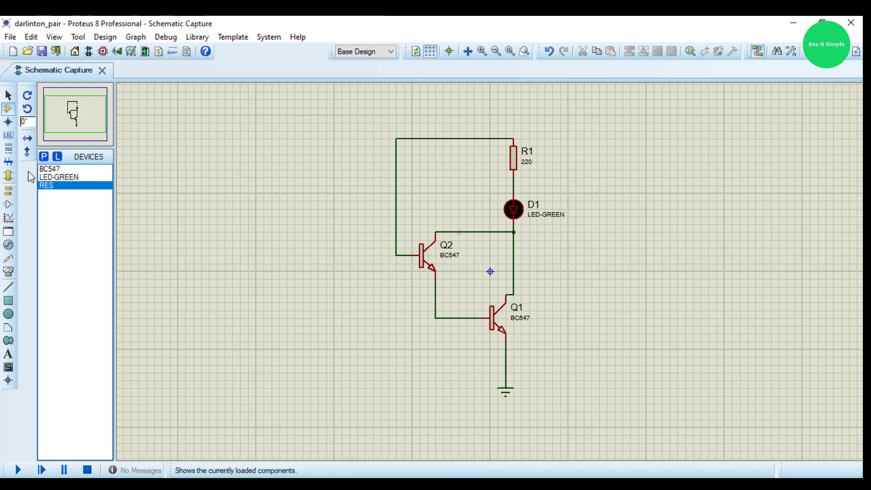
Step: Place a POWER terminal above resistor R1 and wire it to R1's upper end
{"action": "left_click", "coordinate": [9, 176]}
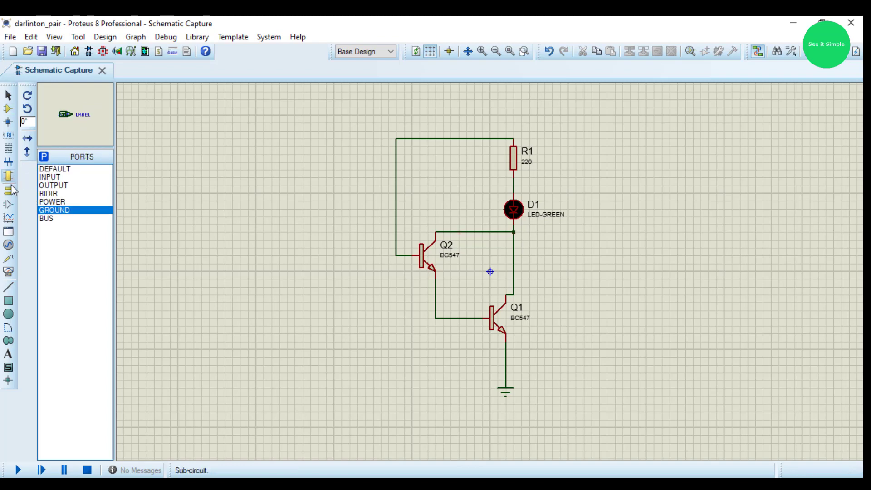
{"action": "left_click", "coordinate": [49, 193]}
{"action": "left_click", "coordinate": [50, 201]}
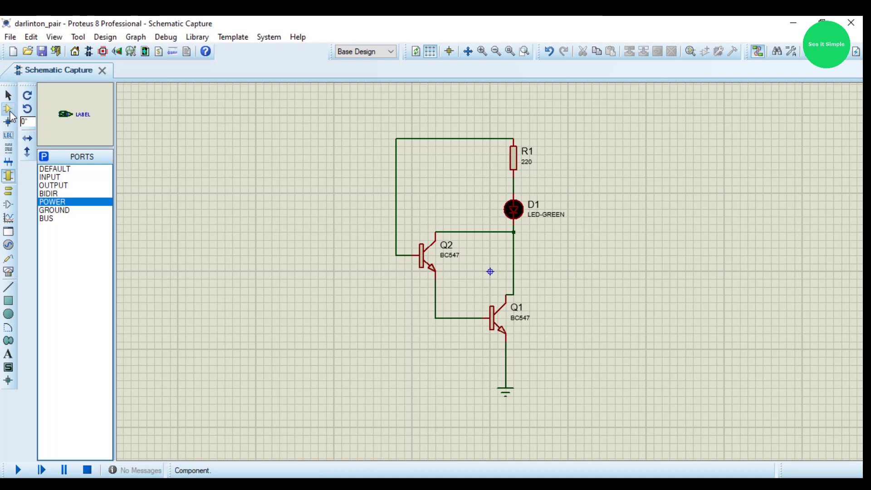
{"action": "left_click", "coordinate": [8, 108]}
{"action": "left_click", "coordinate": [8, 191]}
{"action": "left_click", "coordinate": [52, 201]}
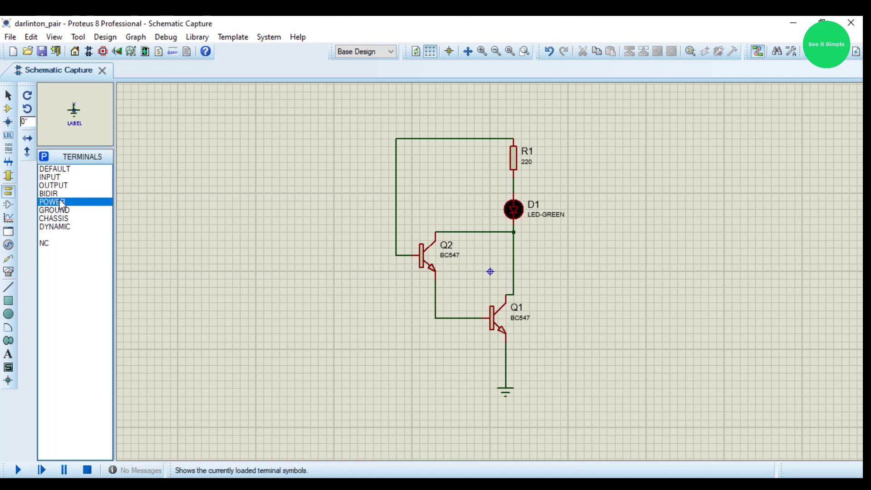
{"action": "left_click", "coordinate": [514, 110]}
{"action": "left_click", "coordinate": [513, 115]}
{"action": "left_click", "coordinate": [513, 138]}
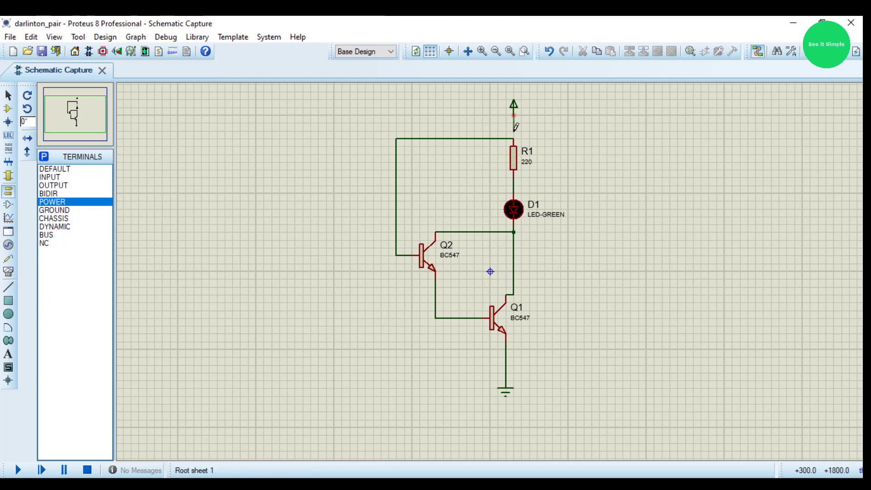
Step: Label the power terminal above R1 as +6v
{"action": "left_click", "coordinate": [516, 112]}
{"action": "left_click", "coordinate": [516, 112]}
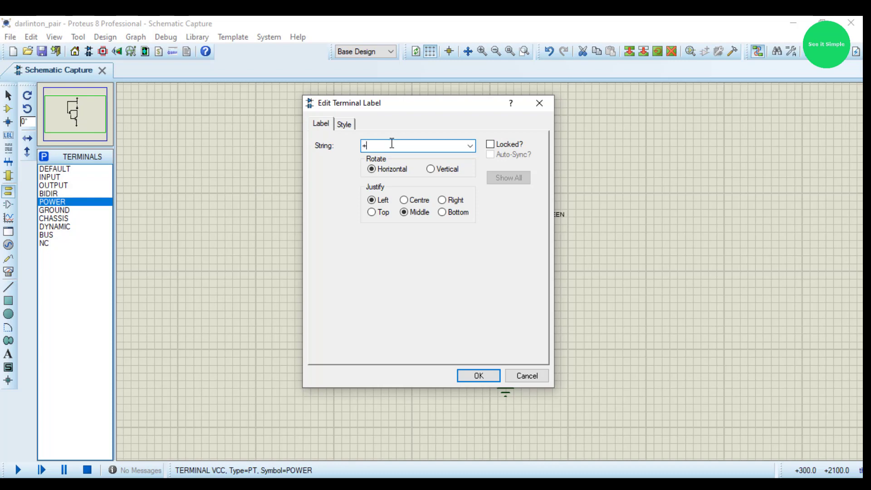
{"action": "type", "text": "+6v"}
{"action": "key", "text": "Return"}
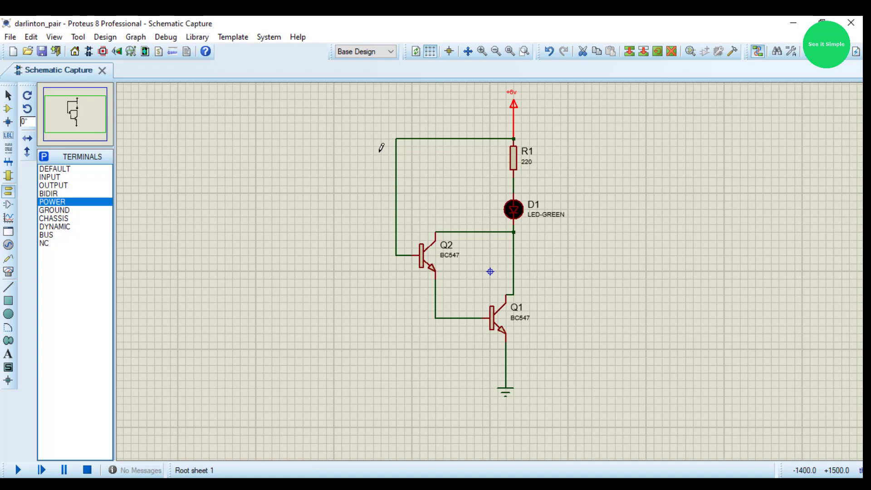
{"action": "left_click", "coordinate": [252, 204]}
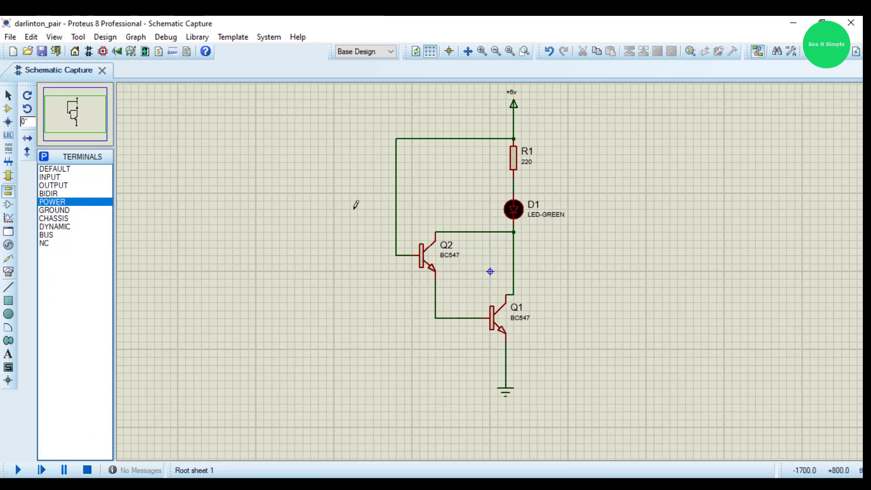
Step: Delete the wire running from R1's upper end to Q2's base
{"action": "right_click", "coordinate": [398, 189]}
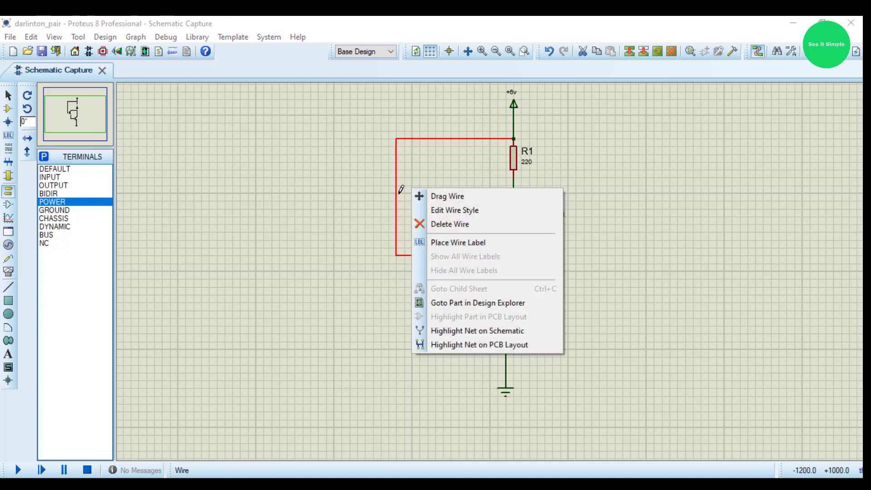
{"action": "left_click", "coordinate": [435, 223]}
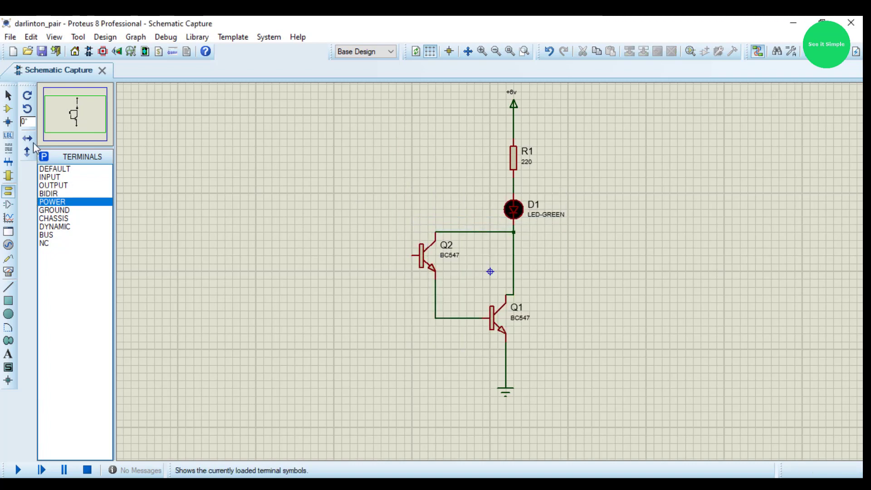
Step: Place a second RES resistor to the upper left of transistor Q2 and rotate it clockwise so it stands vertically
{"action": "left_click", "coordinate": [7, 175]}
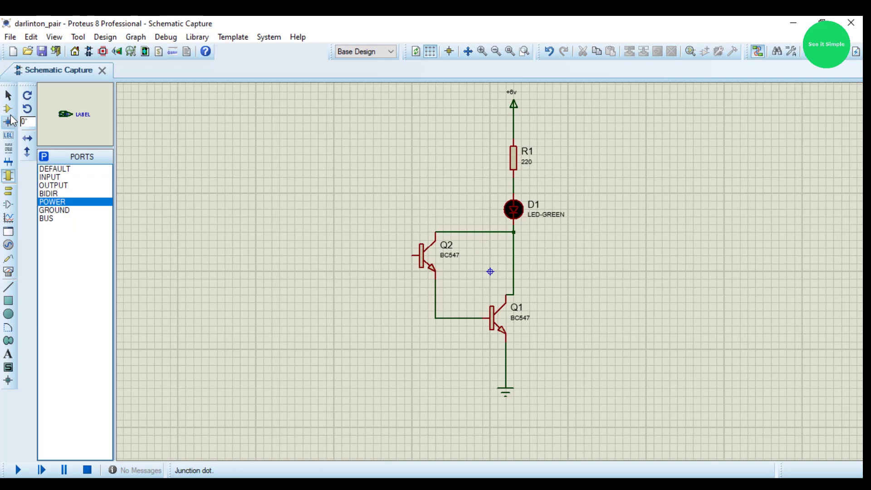
{"action": "left_click", "coordinate": [8, 108]}
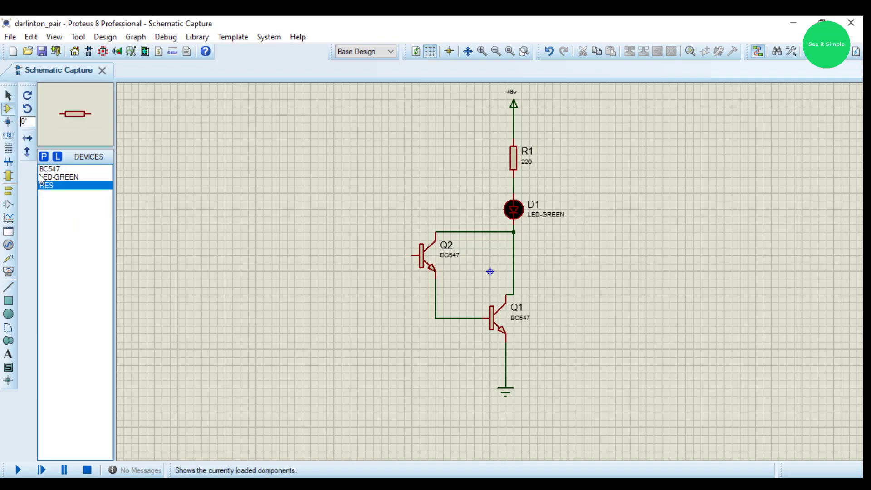
{"action": "left_click", "coordinate": [396, 181]}
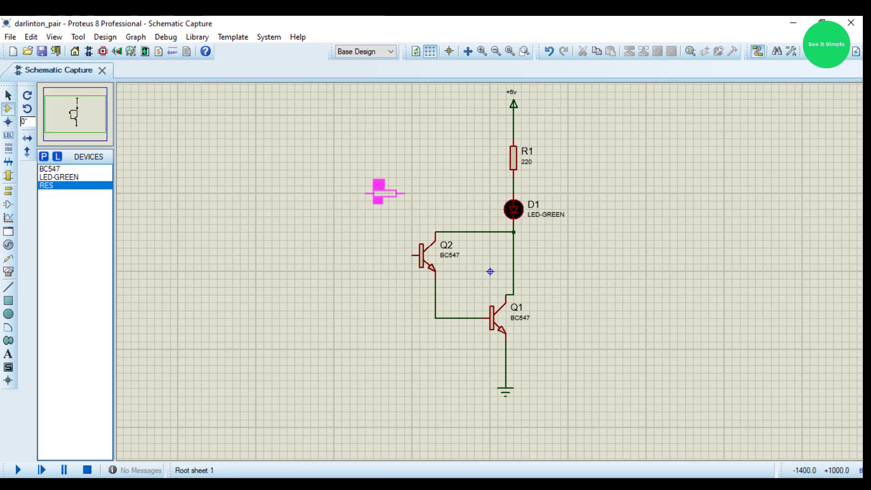
{"action": "left_click", "coordinate": [377, 194]}
{"action": "right_click", "coordinate": [390, 194]}
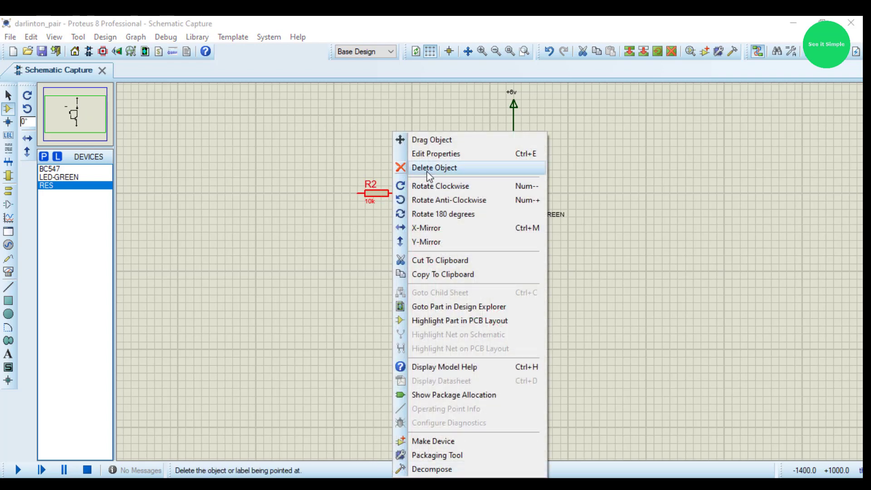
{"action": "left_click", "coordinate": [424, 186]}
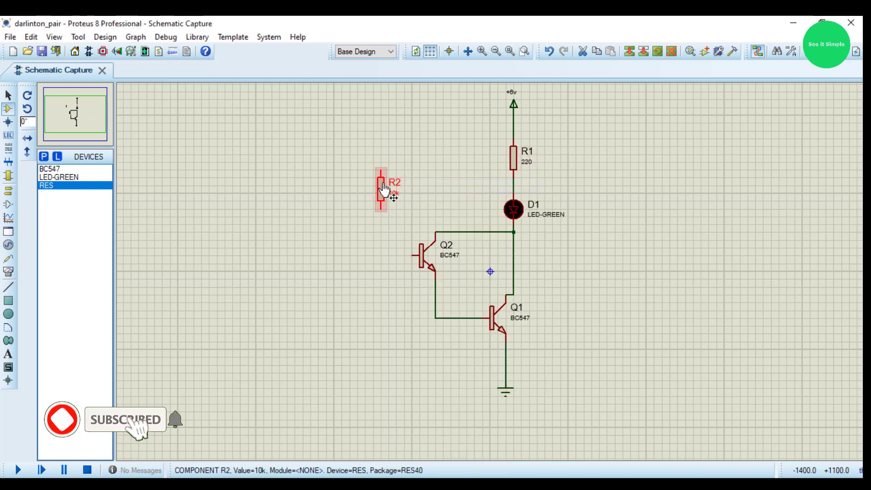
Step: Set the resistance of resistor R2 to 1k
{"action": "right_click", "coordinate": [393, 186]}
{"action": "left_click", "coordinate": [427, 154]}
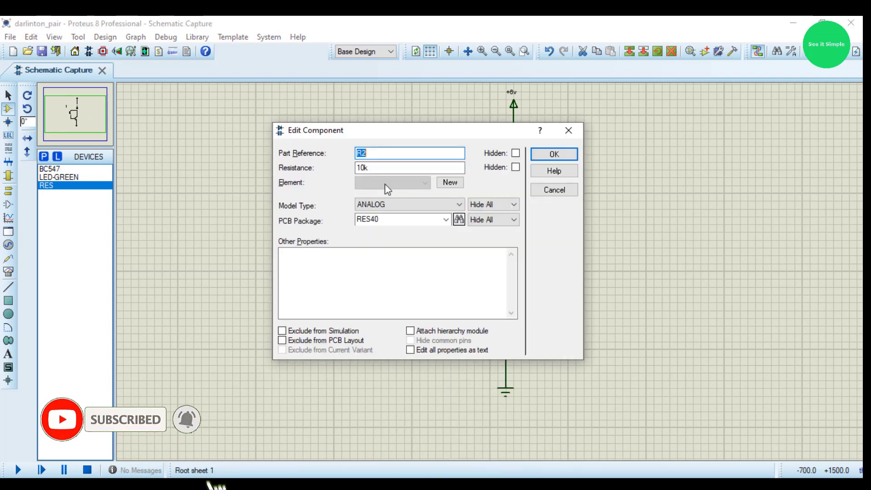
{"action": "left_click", "coordinate": [364, 168]}
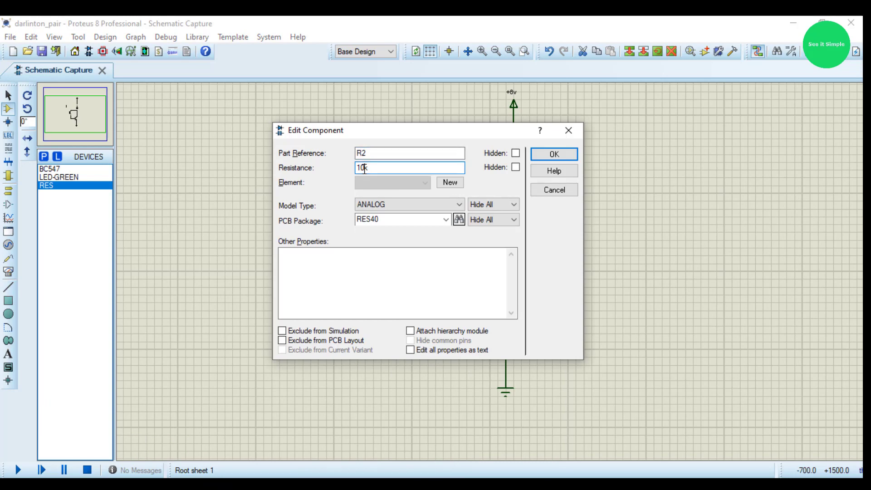
{"action": "type", "text": "1k"}
{"action": "key", "text": "Return"}
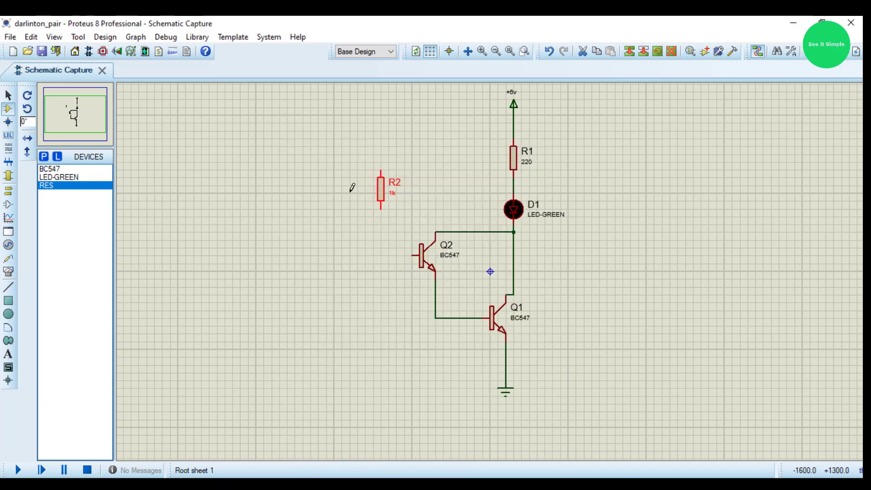
{"action": "left_click", "coordinate": [358, 208]}
Step: Wire R2's lower end to Q2's base and its upper end to the supply line above R1
{"action": "left_click", "coordinate": [380, 208]}
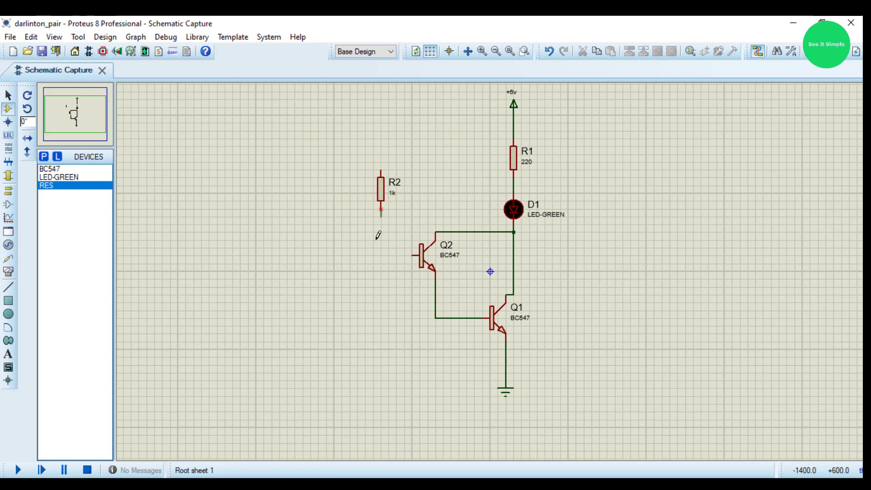
{"action": "left_click", "coordinate": [409, 254]}
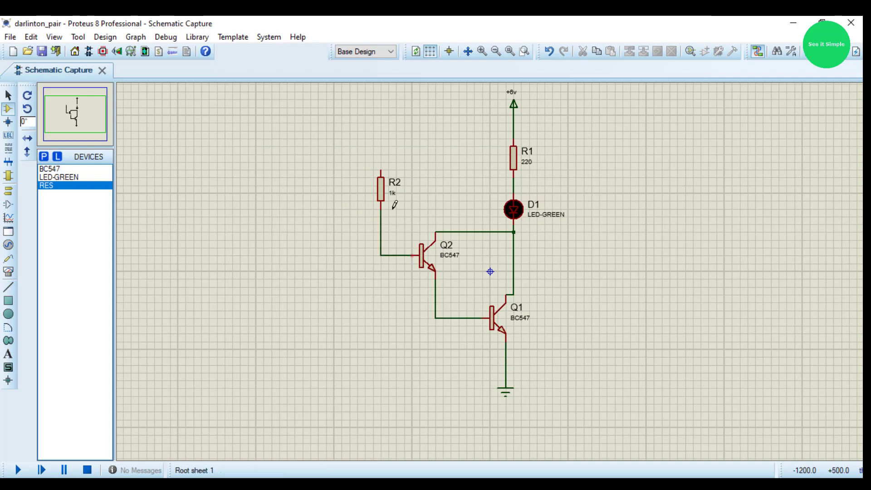
{"action": "left_click", "coordinate": [380, 167]}
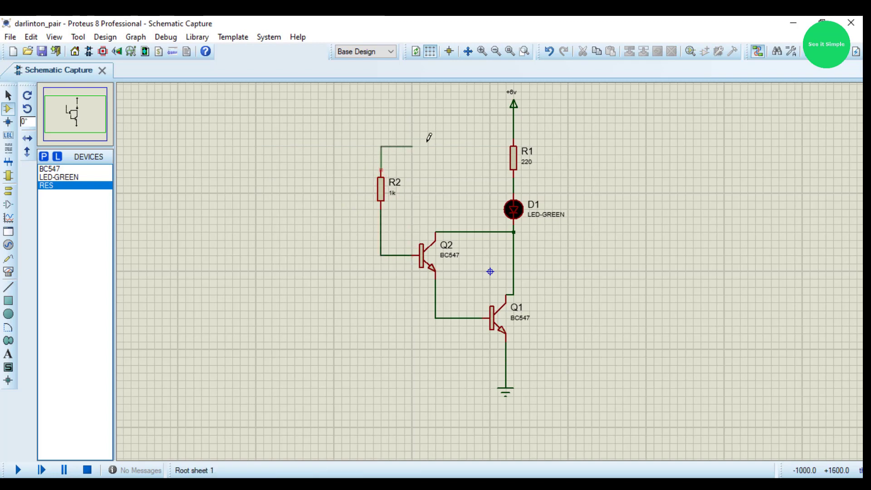
{"action": "left_click", "coordinate": [509, 130]}
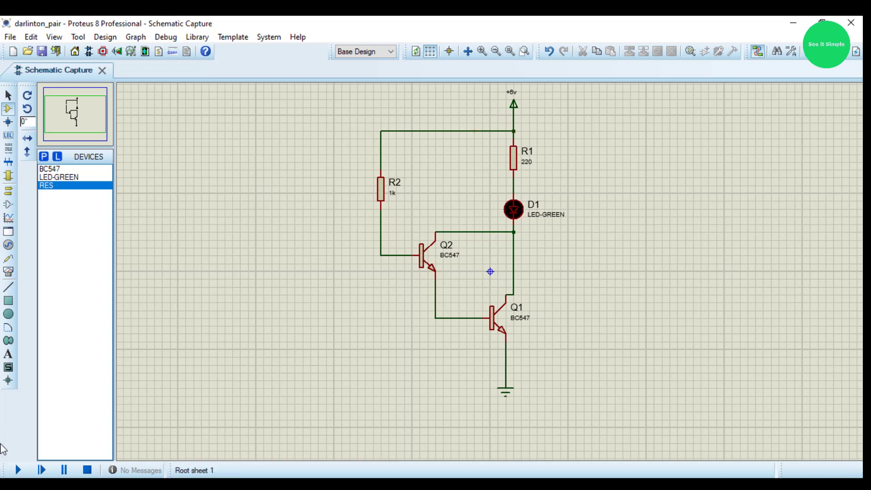
Step: Run the simulation to check whether the LED lights up and stop it again
{"action": "left_click", "coordinate": [17, 470]}
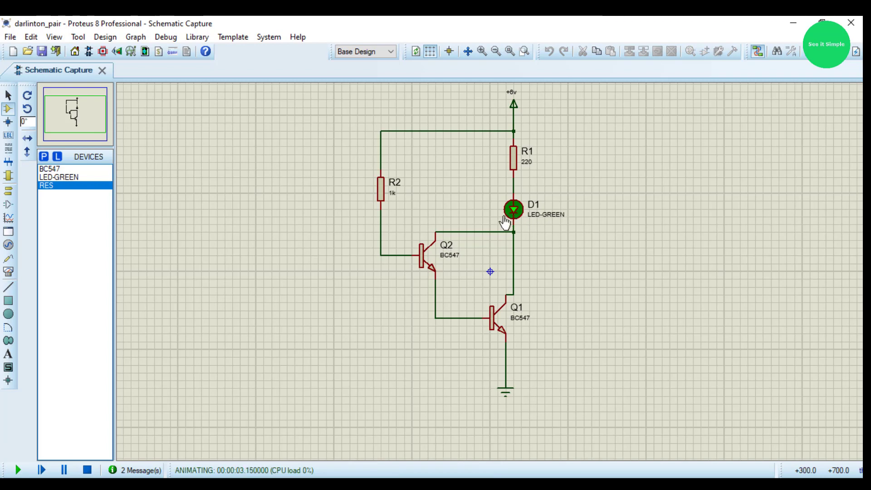
{"action": "left_click", "coordinate": [87, 470]}
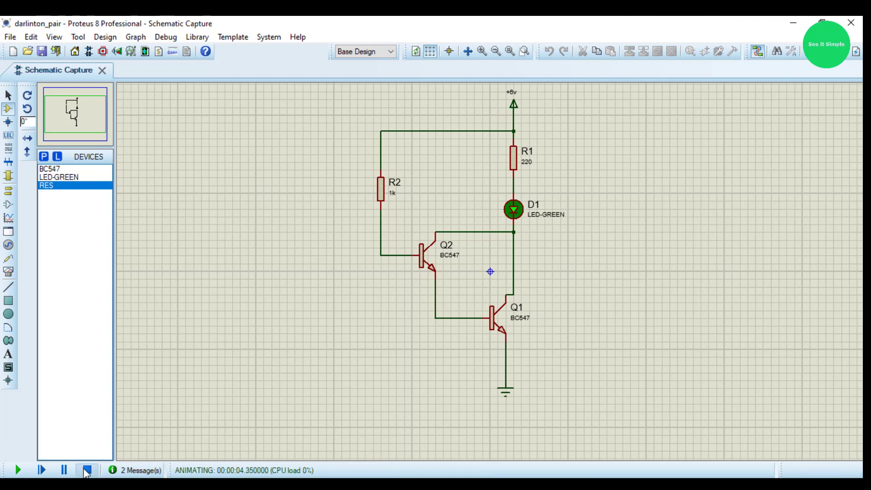
Step: Place a current probe on the wire into Q1's collector and rotate it clockwise so its arrow follows the vertical wire
{"action": "left_click", "coordinate": [9, 258]}
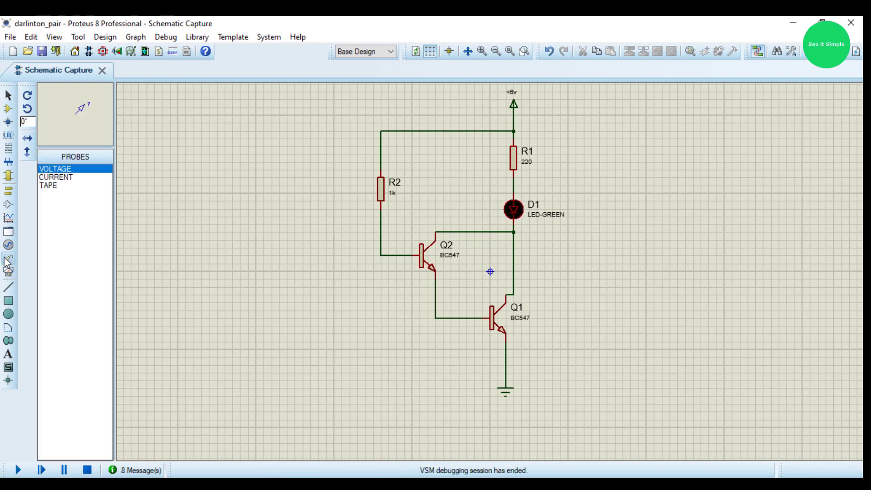
{"action": "left_click", "coordinate": [56, 177]}
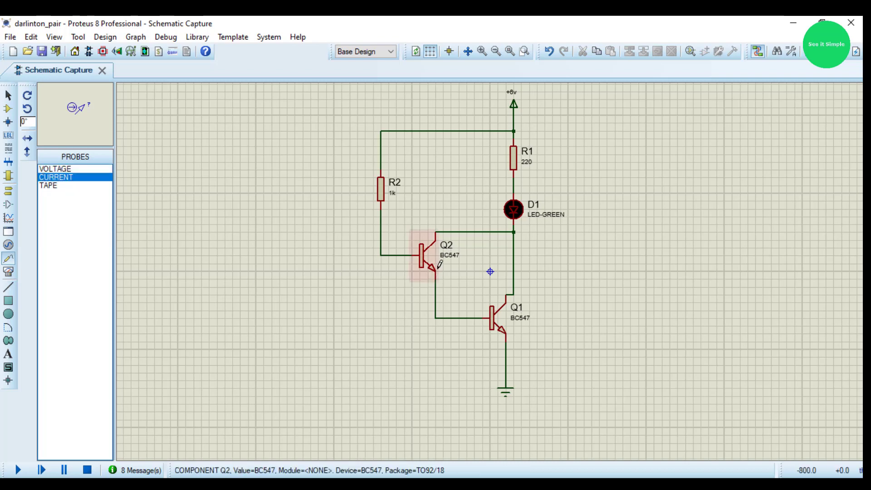
{"action": "left_click", "coordinate": [513, 258]}
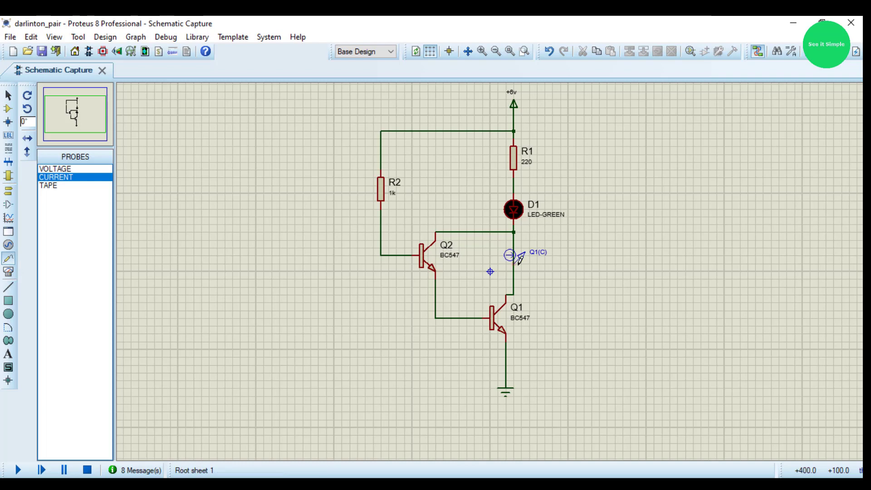
{"action": "right_click", "coordinate": [510, 263]}
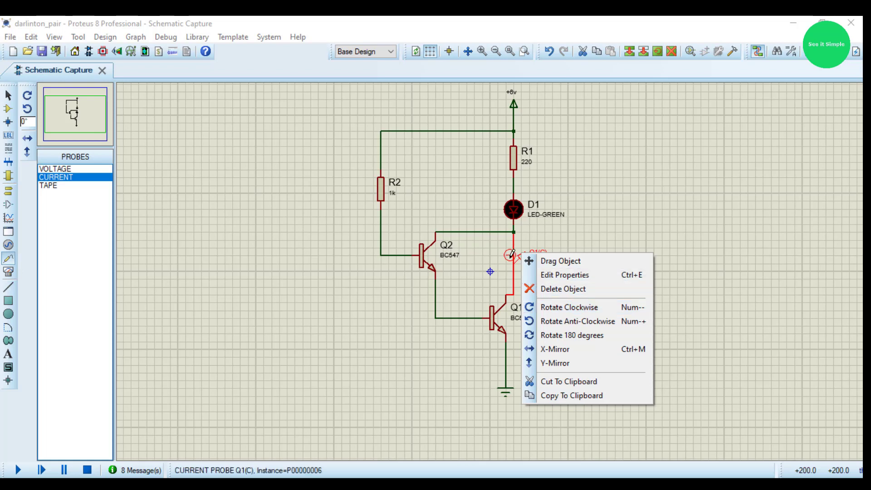
{"action": "left_click", "coordinate": [565, 308]}
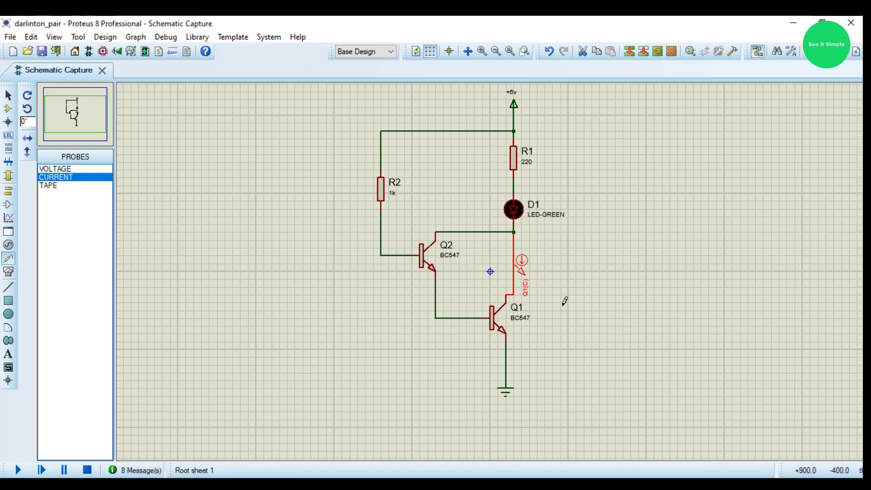
Step: Place current probes on Q2's collector wire, on the wire into Q1's base and on the wire into Q2's base
{"action": "left_click", "coordinate": [465, 230]}
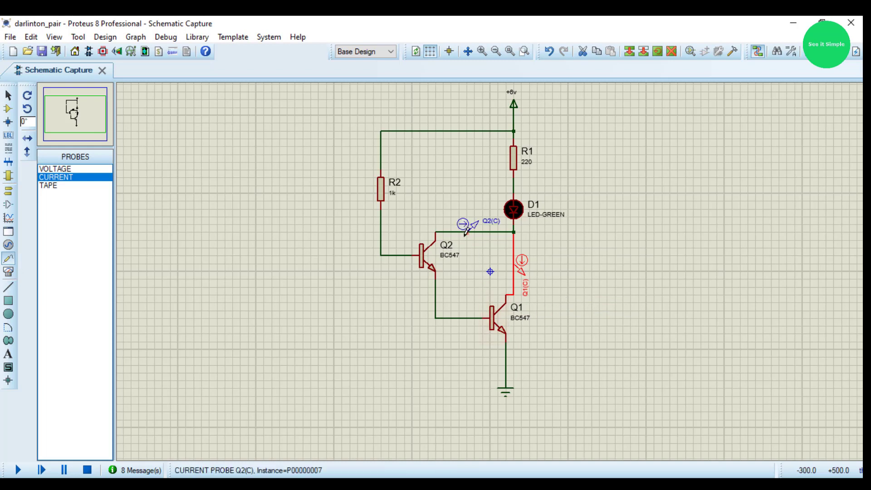
{"action": "left_click", "coordinate": [451, 317]}
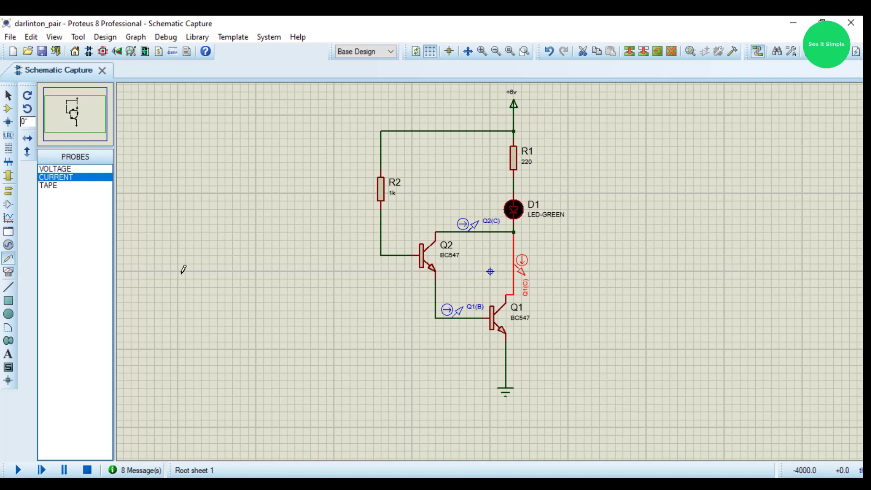
{"action": "left_click", "coordinate": [391, 253]}
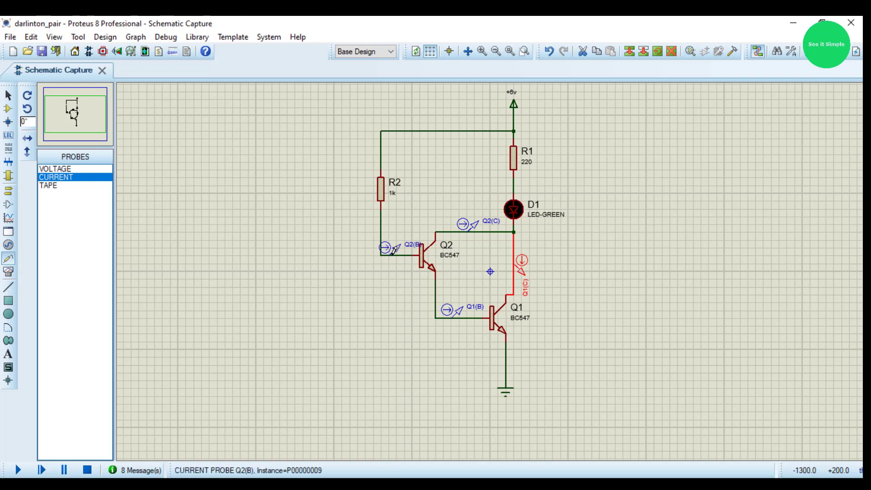
{"action": "left_click", "coordinate": [378, 280]}
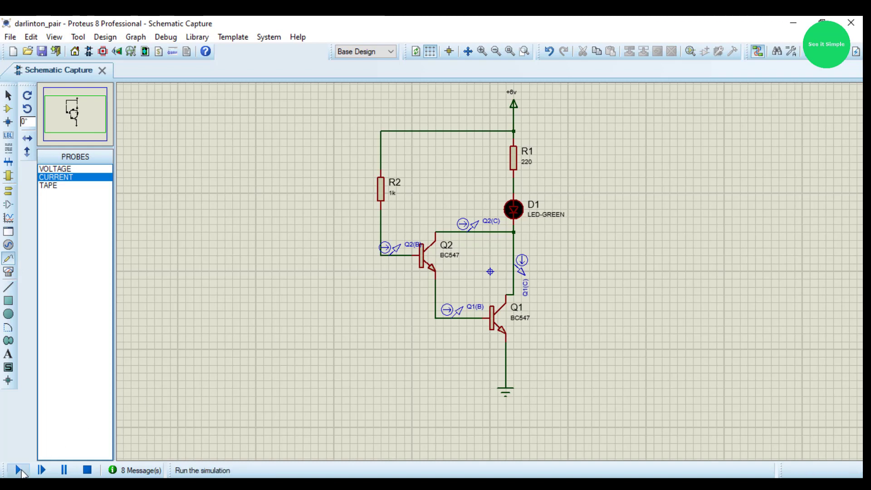
Step: Run the simulation and examine the current readings of the four probes at the base and collector wires of Q1 and Q2
{"action": "left_click", "coordinate": [21, 471]}
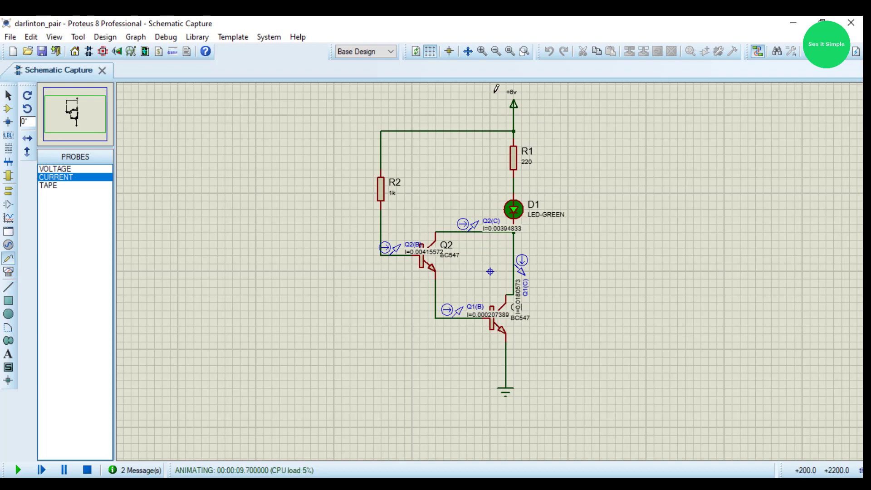
{"action": "left_click", "coordinate": [481, 51]}
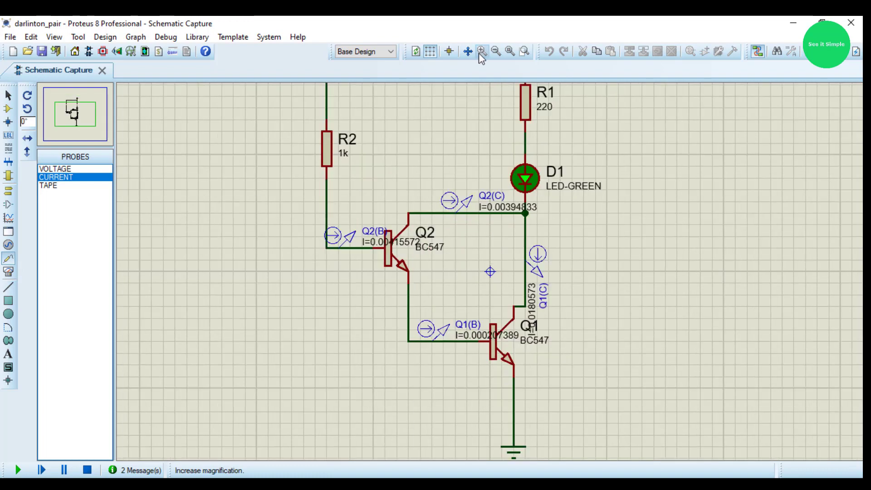
{"action": "left_click", "coordinate": [63, 117]}
{"action": "left_click_drag", "start_coordinate": [64, 117], "coordinate": [74, 110]}
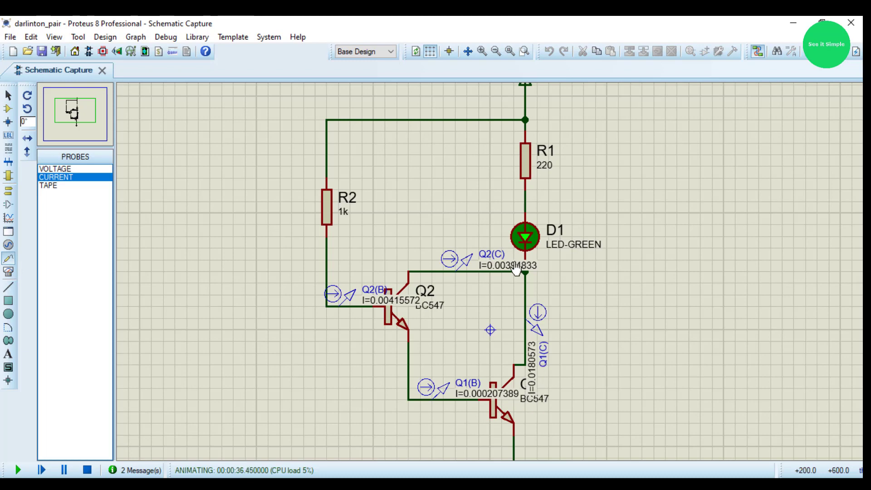
{"action": "left_click_drag", "start_coordinate": [70, 112], "coordinate": [74, 110]}
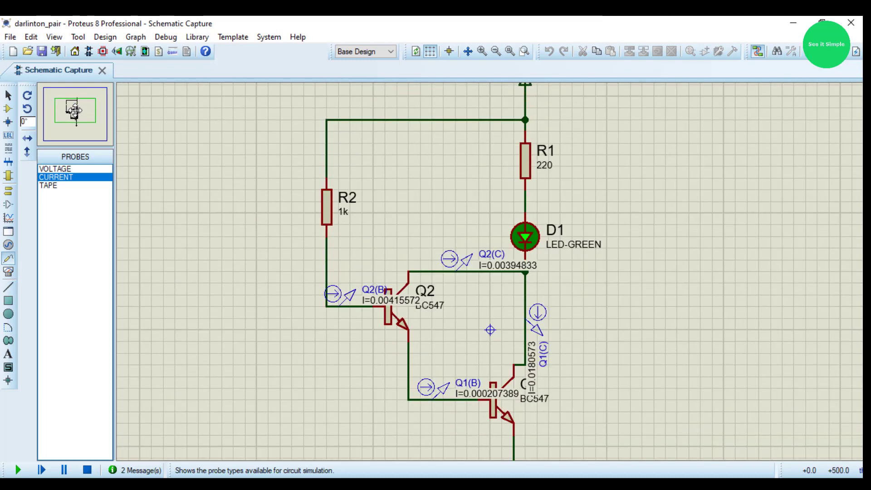
{"action": "left_click", "coordinate": [482, 51]}
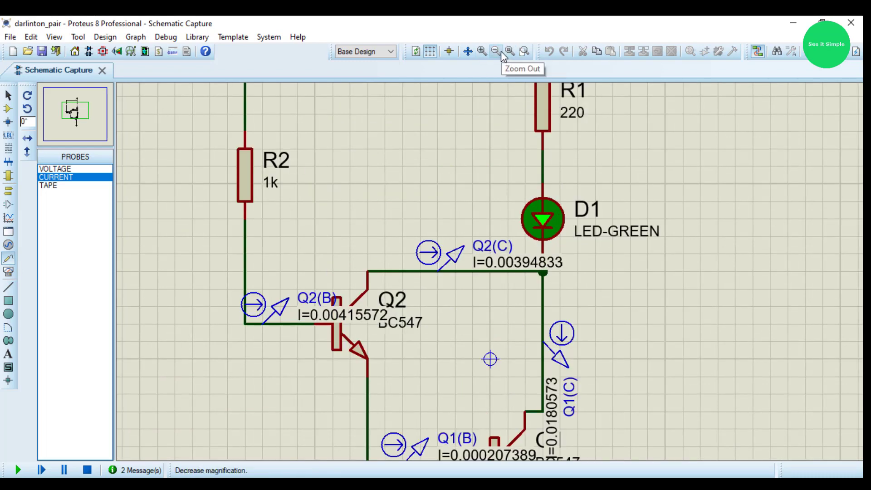
{"action": "left_click", "coordinate": [500, 51]}
{"action": "left_click", "coordinate": [500, 51]}
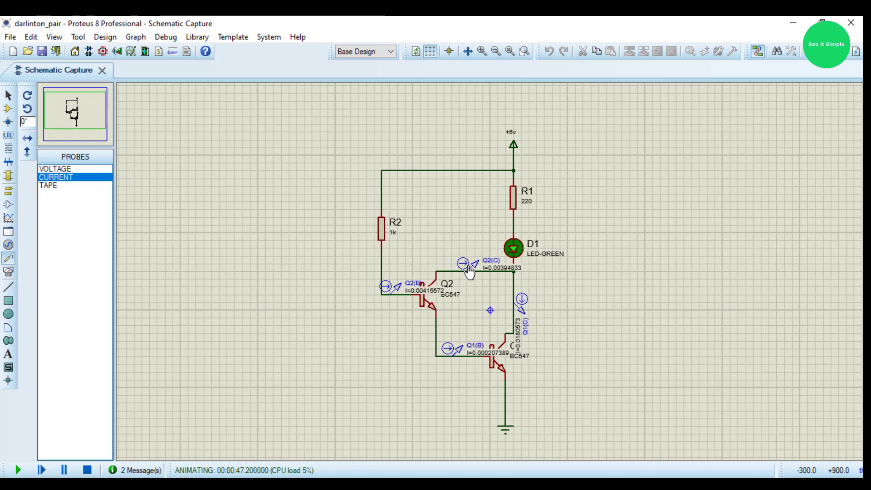